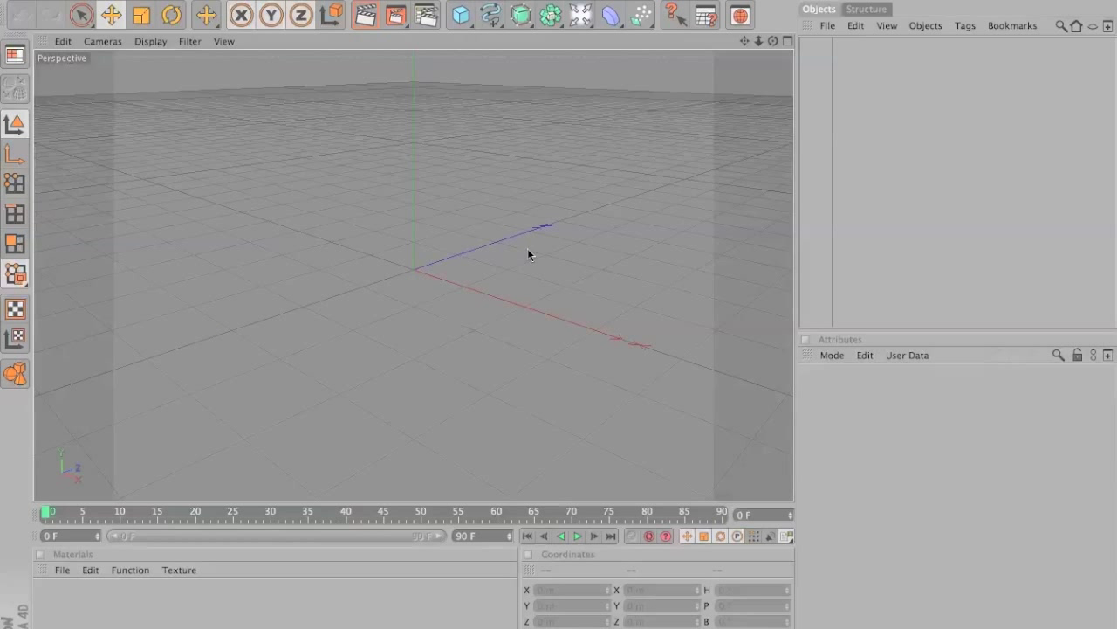
# Add a plane primitive and set its width and height to 99999 m each.
pyautogui.click(539, 227)
pyautogui.click(461, 14)
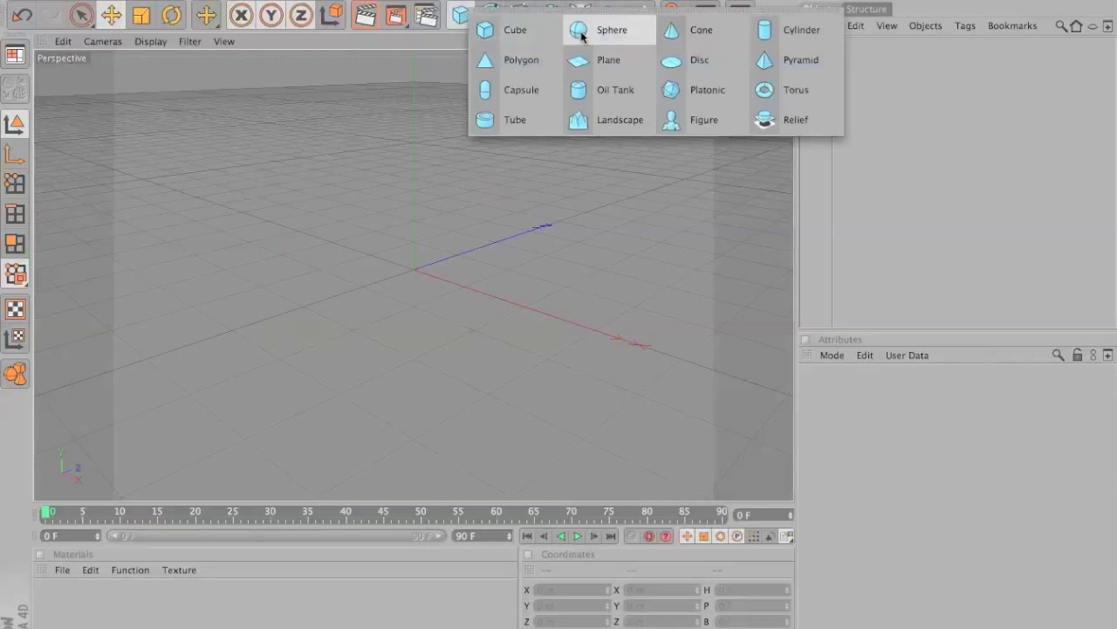
pyautogui.click(619, 62)
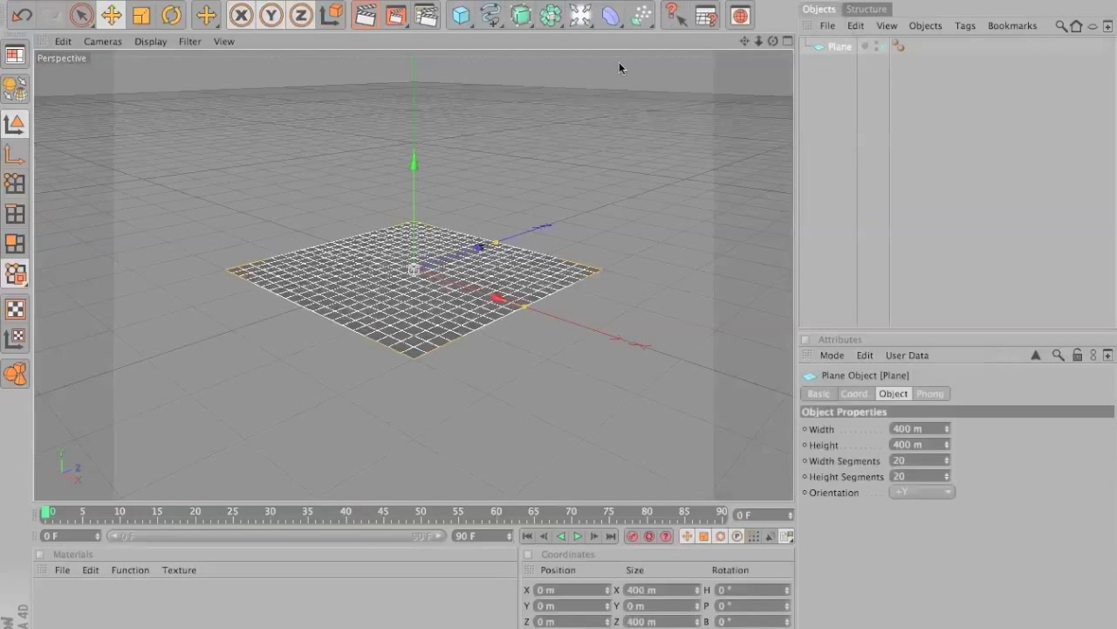
pyautogui.doubleClick(897, 429)
pyautogui.press('BackSpace')
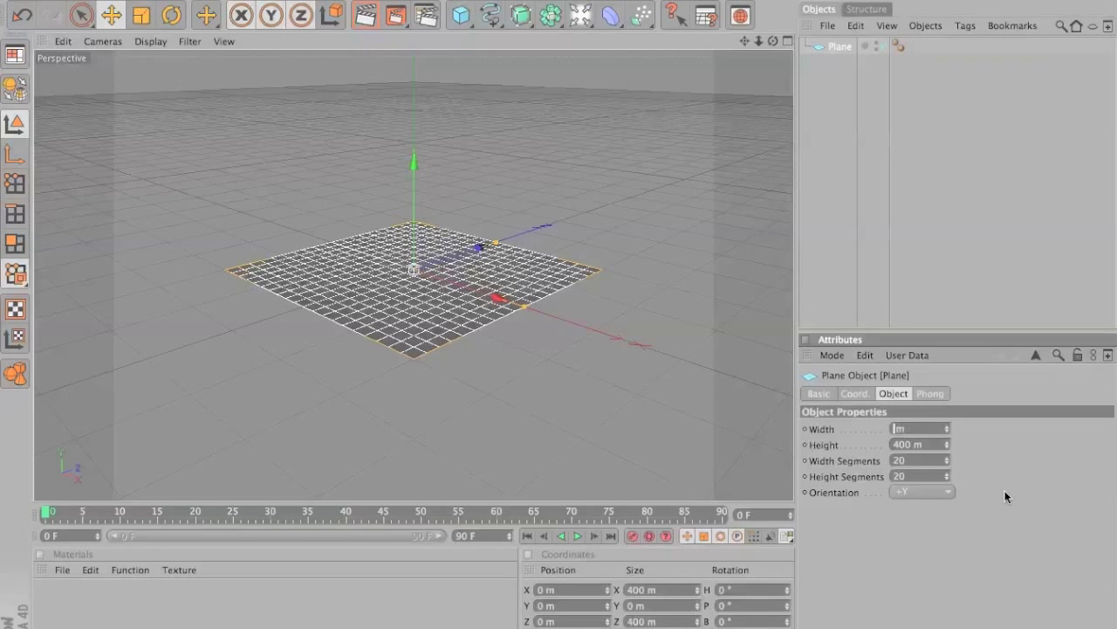
pyautogui.write('99999')
pyautogui.press('Tab')
pyautogui.write('59999')
pyautogui.press('Return')
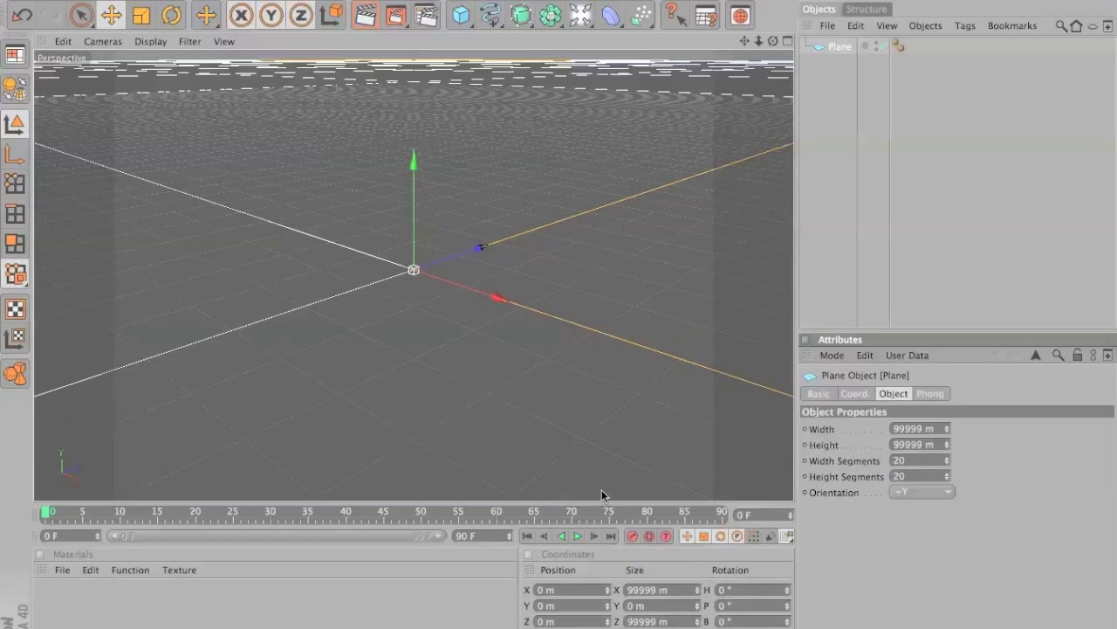
# Stand the plane upright by setting its pitch rotation to 90°.
pyautogui.click(702, 593)
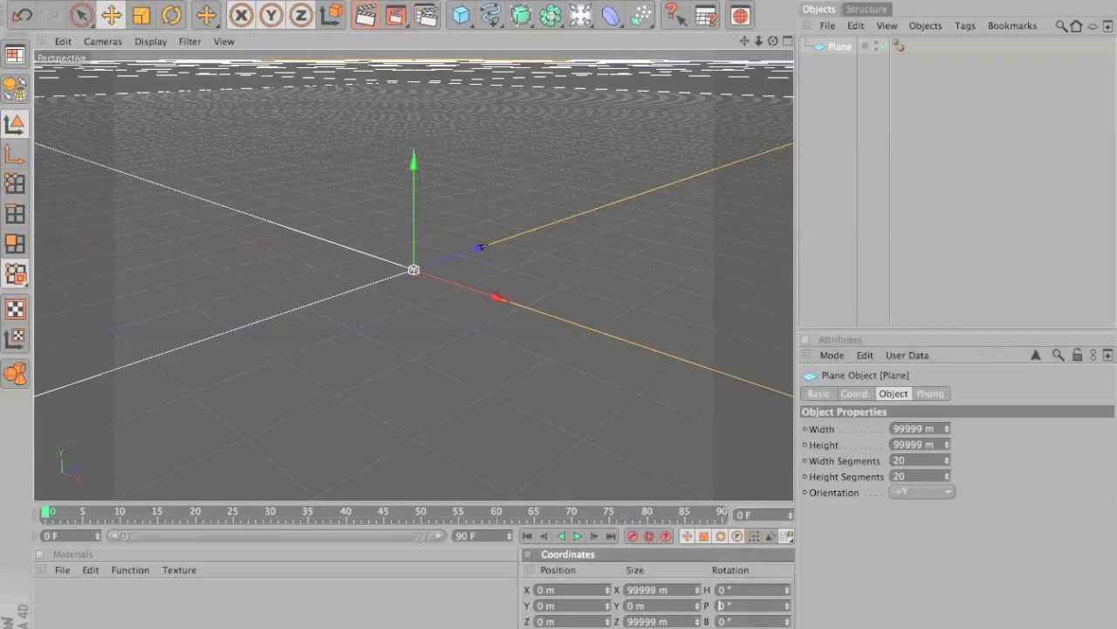
pyautogui.write('9')
pyautogui.press('Return')
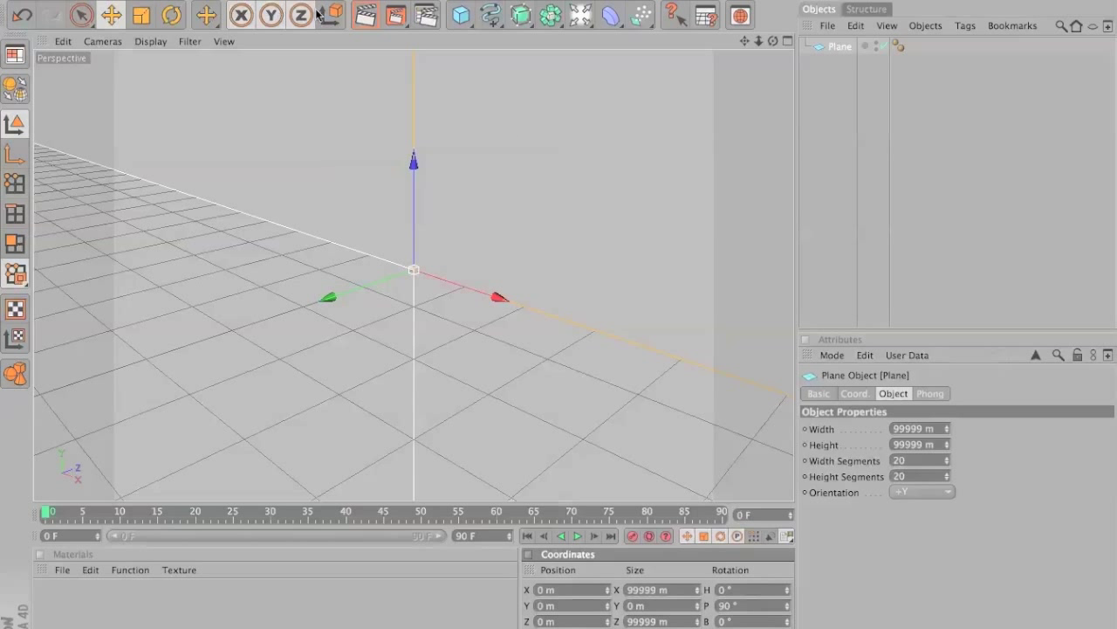
# Add a MoGraph text object and move it in front of the plane, to about X -119 m, Z -32 m.
pyautogui.click(494, 1)
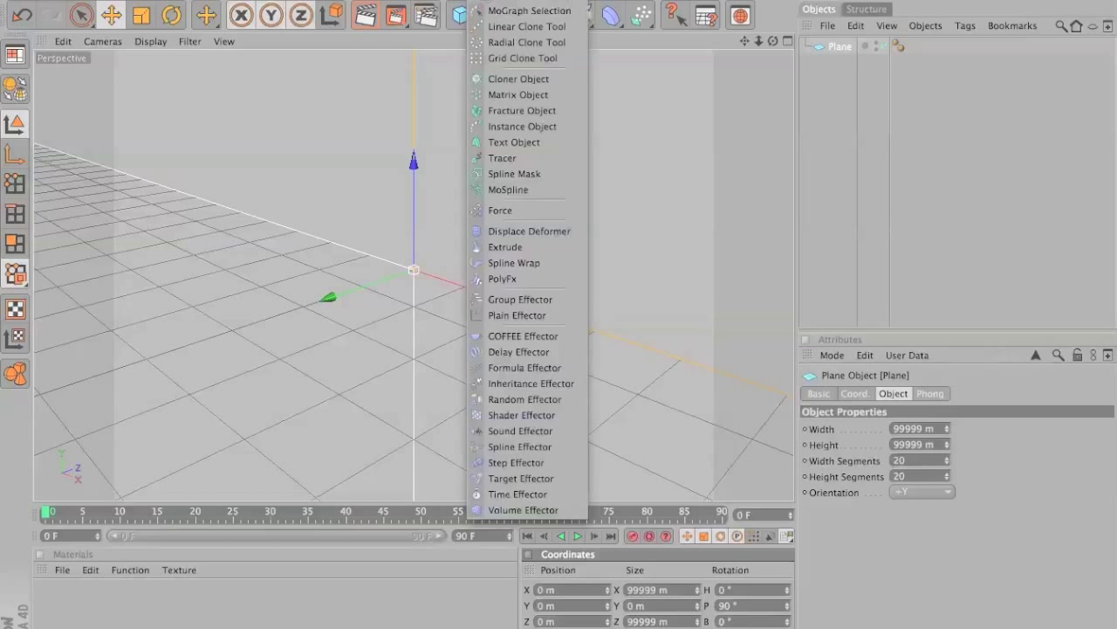
pyautogui.click(514, 141)
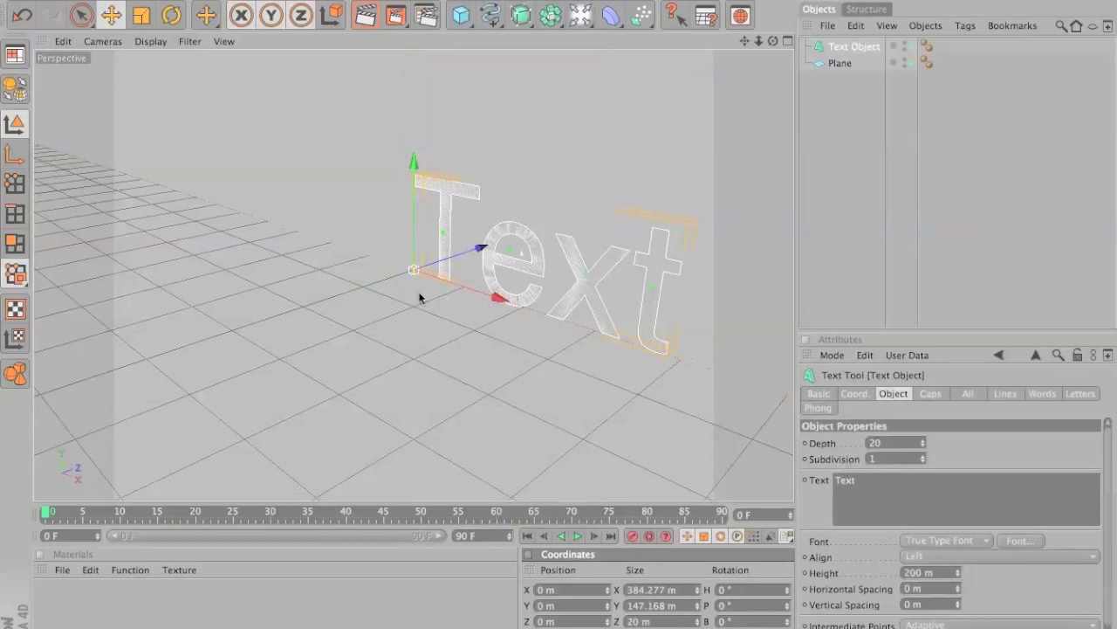
pyautogui.moveTo(473, 252); pyautogui.dragTo(424, 281)
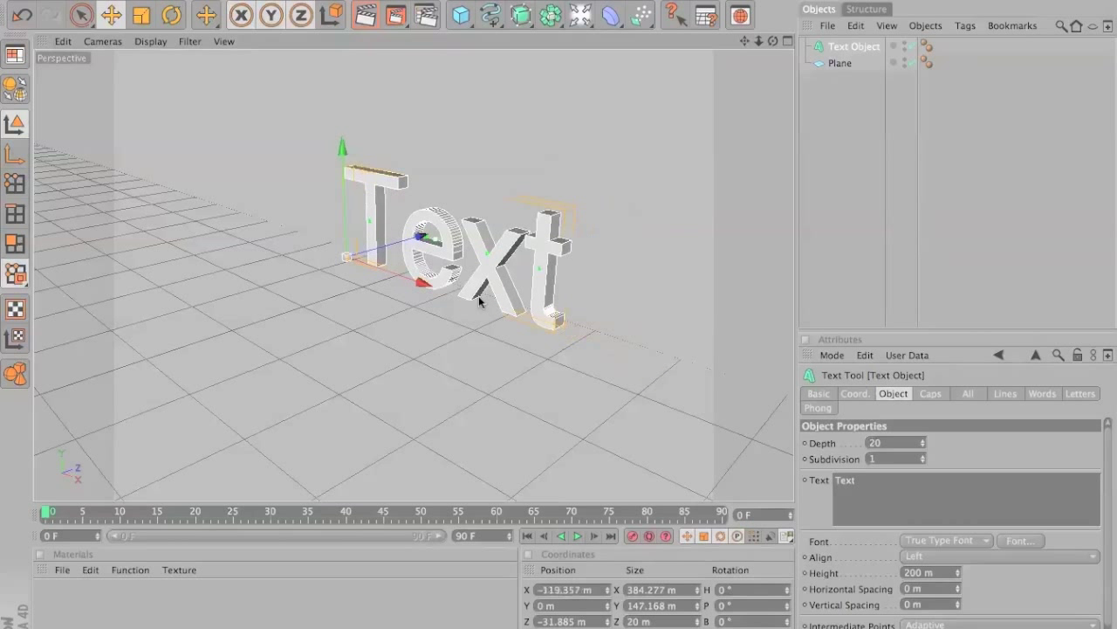
# Replace the text object's default wording with "FX".
pyautogui.click(892, 486)
pyautogui.press('BackSpace')
pyautogui.press('BackSpace')
pyautogui.press('BackSpace')
pyautogui.press('BackSpace')
pyautogui.write('FX')
pyautogui.press('Return')
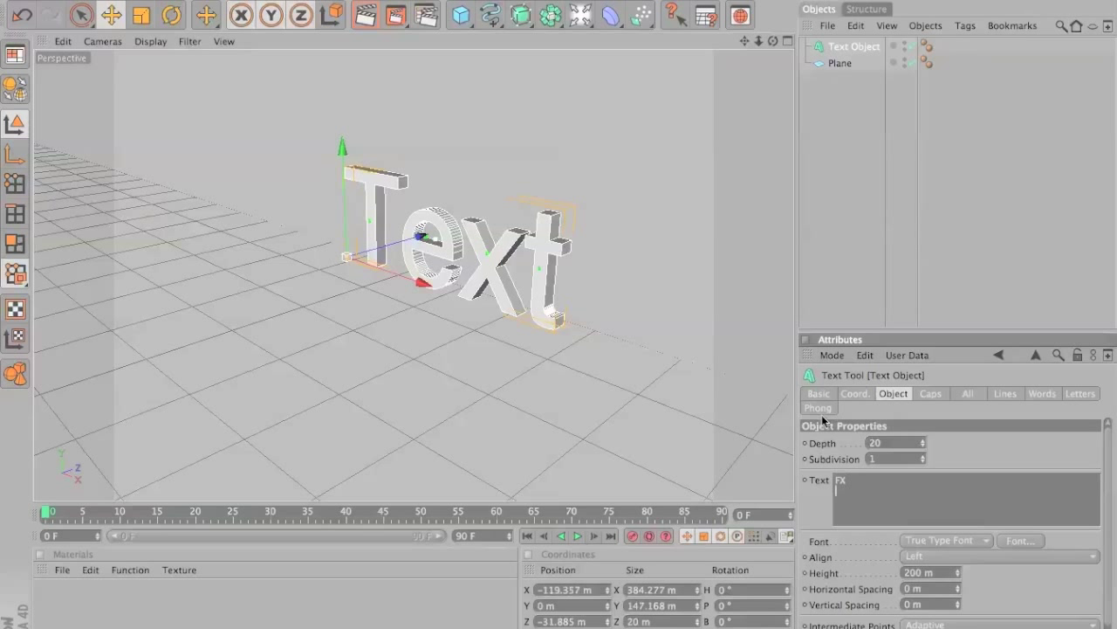
# Set the FX text's font to BOOTLE Regular and close the font chooser.
pyautogui.click(1008, 536)
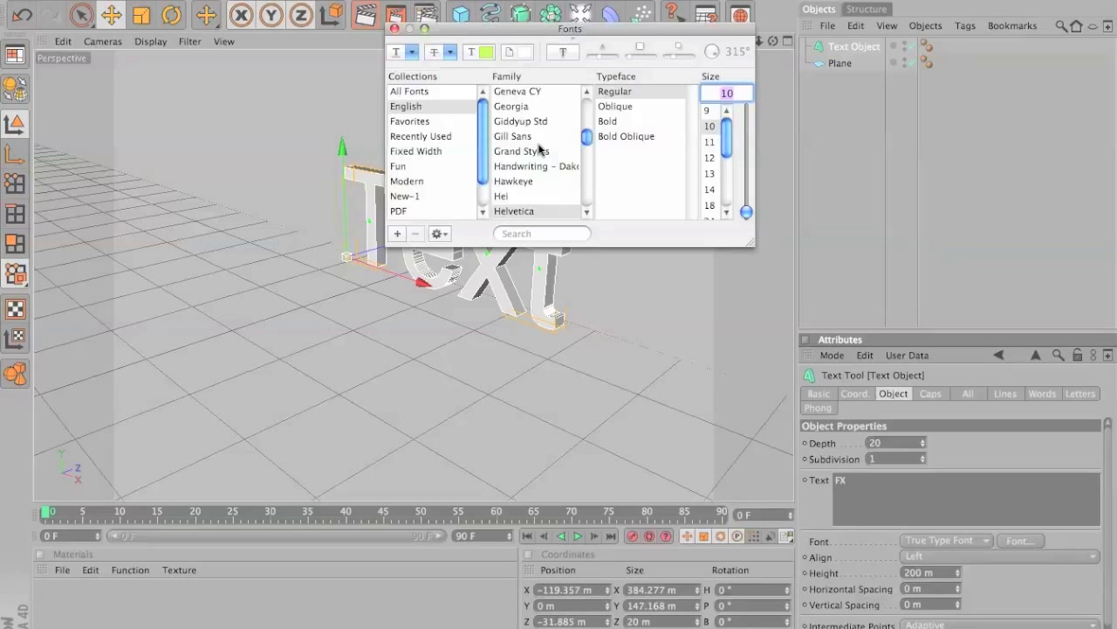
pyautogui.moveTo(588, 137)
pyautogui.mouseDown()
pyautogui.moveTo(590, 98)
pyautogui.moveTo(588, 138)
pyautogui.moveTo(588, 125)
pyautogui.mouseUp()
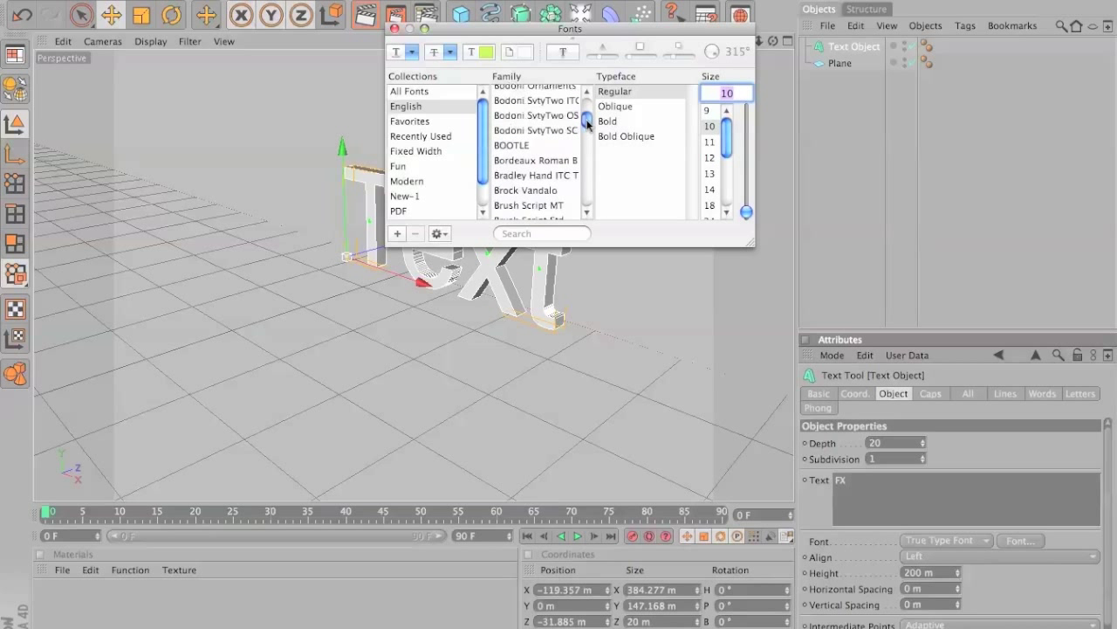
pyautogui.click(553, 146)
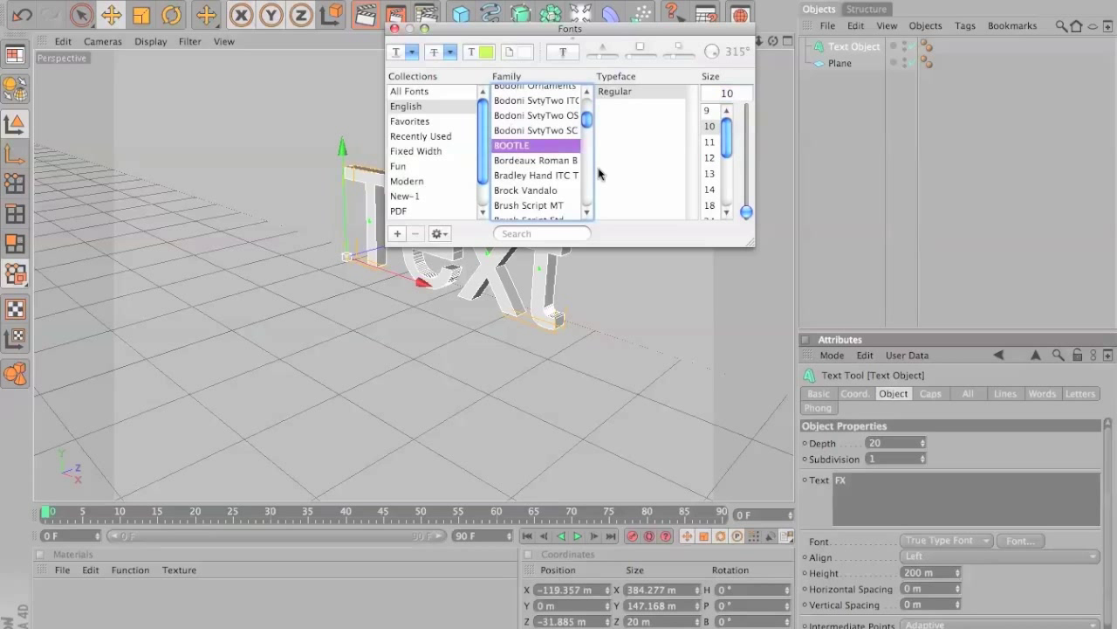
pyautogui.click(394, 29)
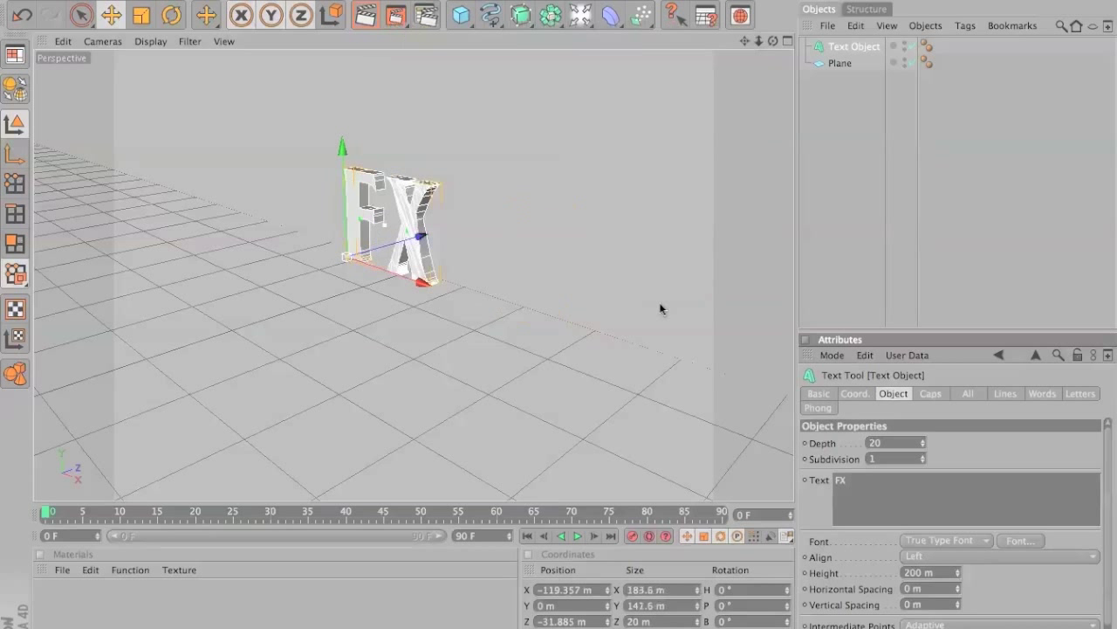
# Shift the upright plane to about X 25 m, Y -11 m, Z 19 m.
pyautogui.click(597, 255)
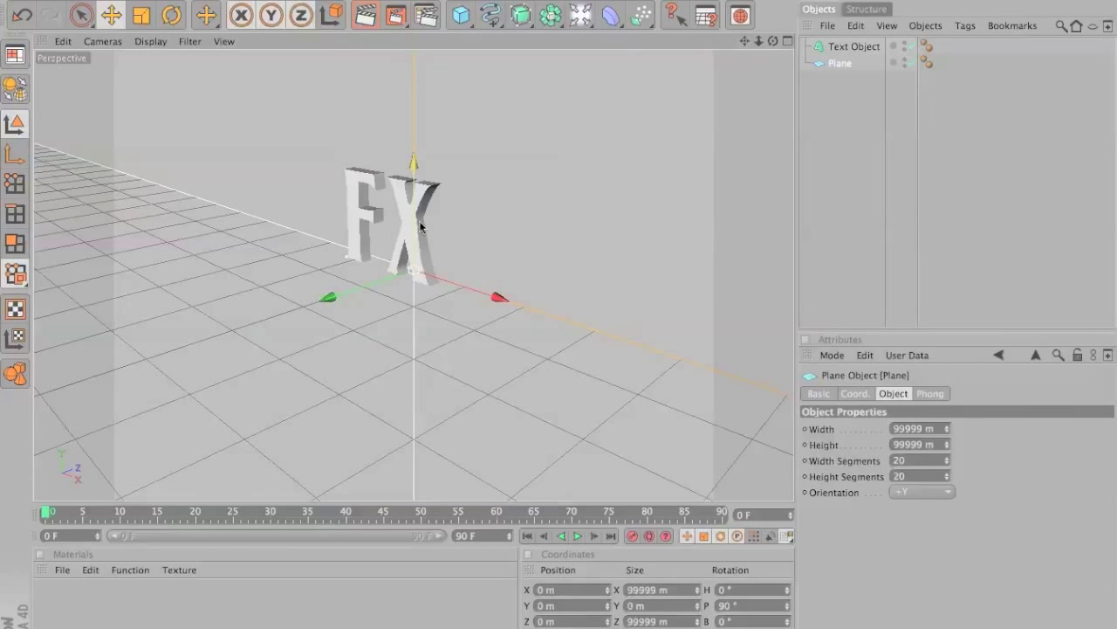
pyautogui.moveTo(386, 226); pyautogui.dragTo(412, 223)
pyautogui.moveTo(571, 285)
pyautogui.mouseDown()
pyautogui.moveTo(582, 276)
pyautogui.moveTo(558, 303)
pyautogui.moveTo(569, 285)
pyautogui.mouseUp()
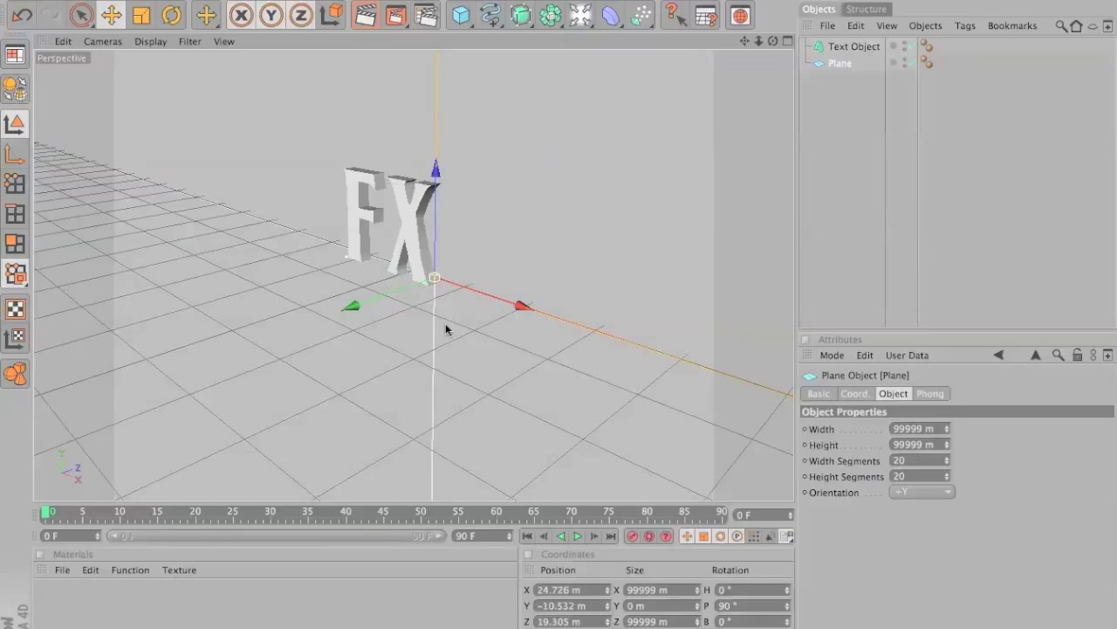
# Move the FX text along its X axis to about X -33 m.
pyautogui.click(843, 48)
pyautogui.moveTo(423, 283); pyautogui.dragTo(464, 296)
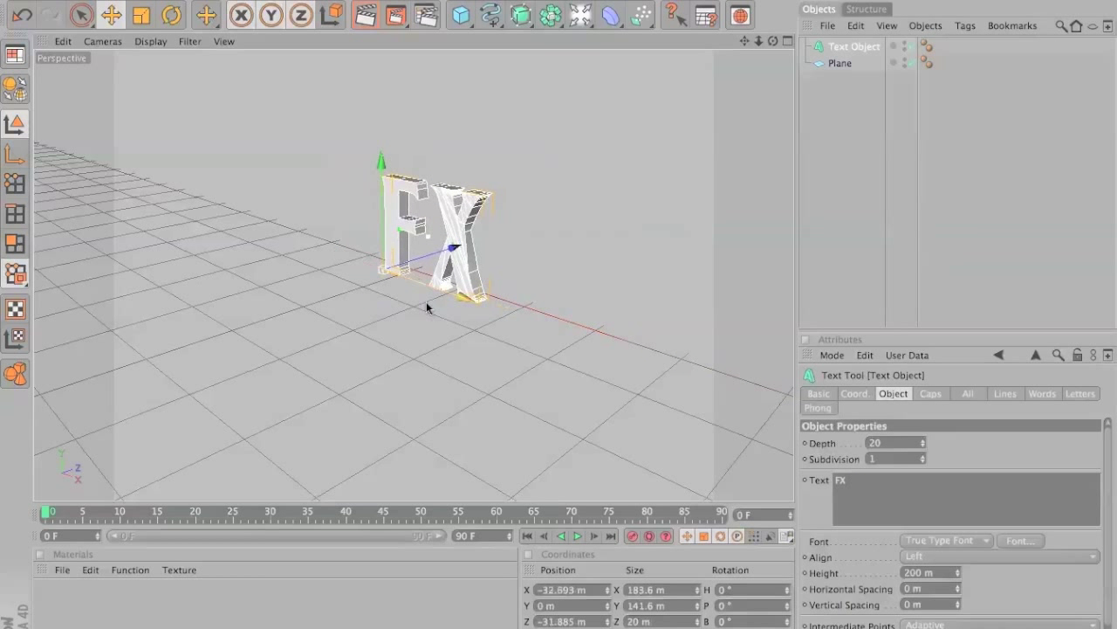
pyautogui.click(529, 401)
pyautogui.click(426, 262)
# Change the FX text's start and end caps to Fillet Cap.
pyautogui.click(929, 394)
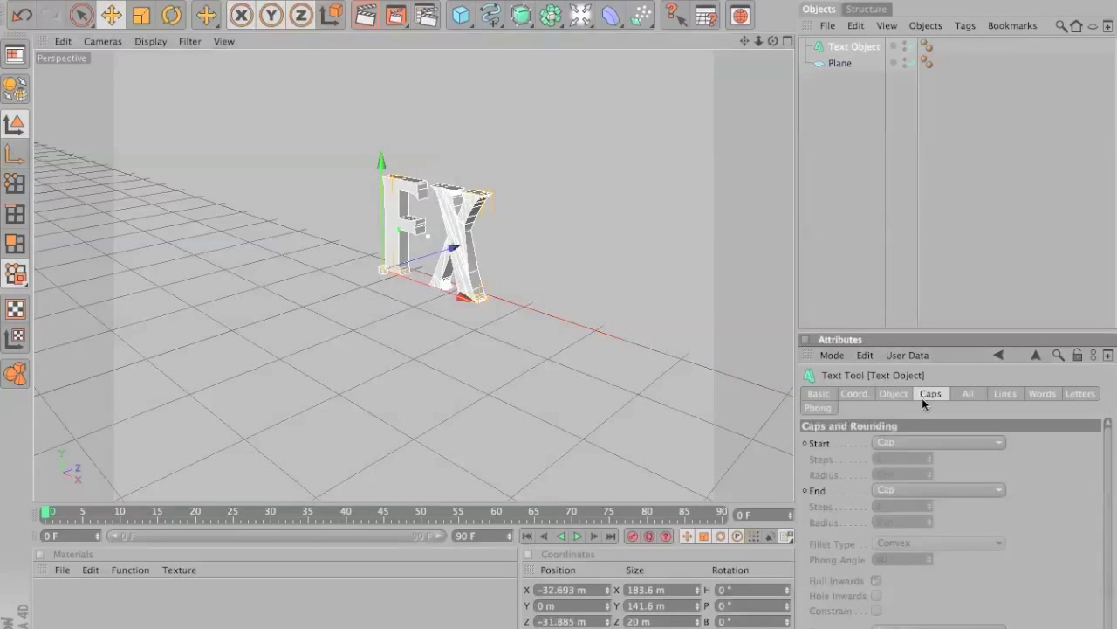
pyautogui.click(940, 443)
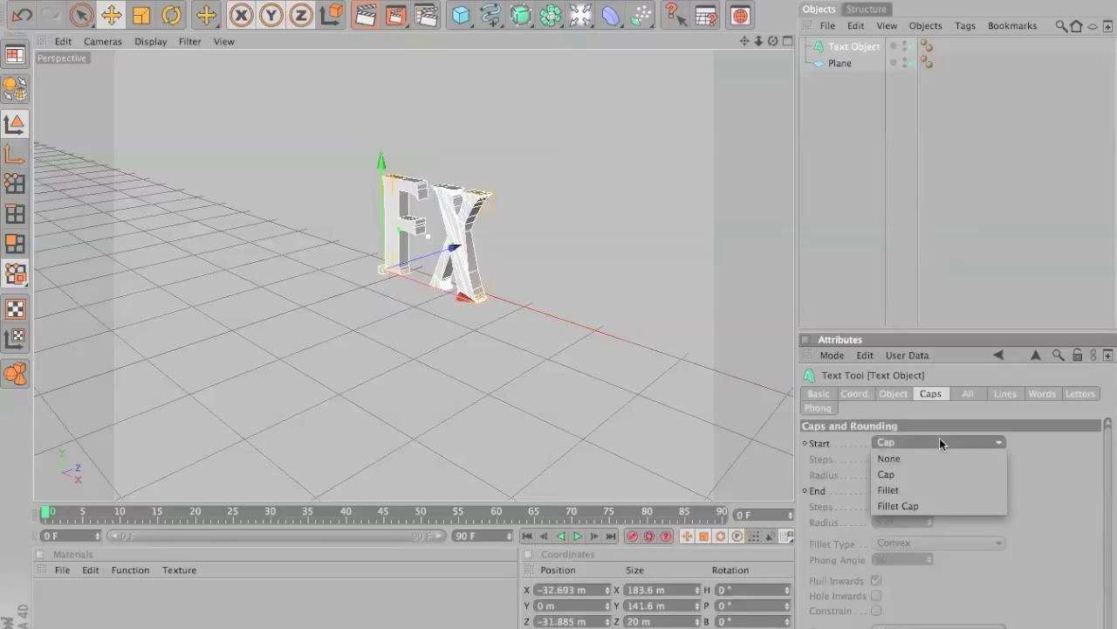
pyautogui.click(928, 505)
pyautogui.click(929, 492)
pyautogui.click(909, 554)
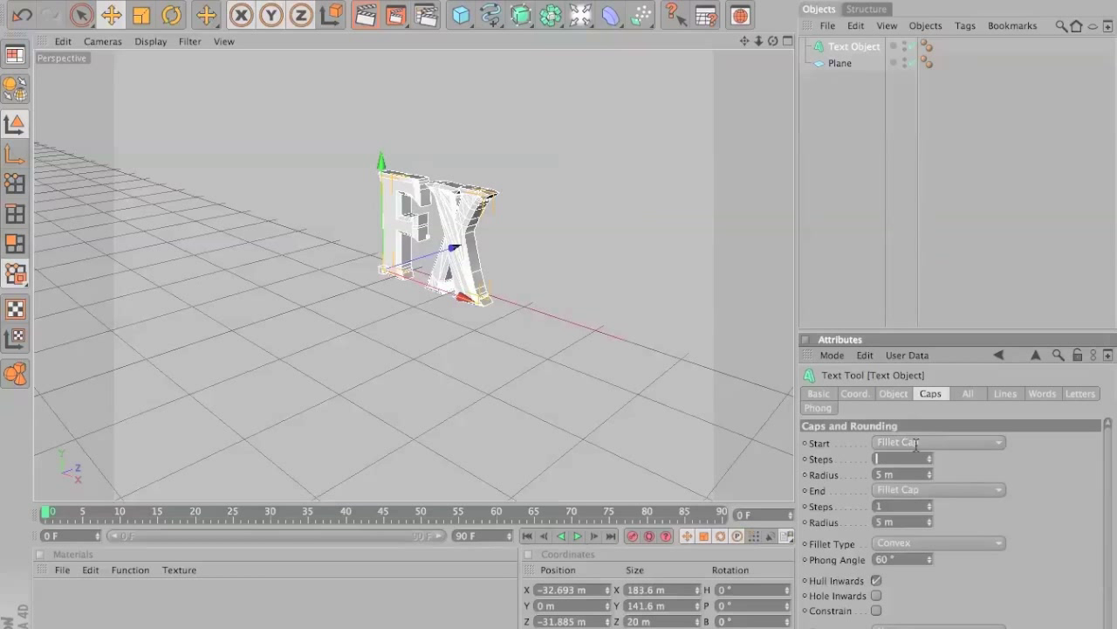
# Set both fillet caps of the FX text to 4 steps and a 4 m radius.
pyautogui.write('4')
pyautogui.press('Tab')
pyautogui.write('4')
pyautogui.press('Tab')
pyautogui.press('Tab')
pyautogui.write('4')
pyautogui.press('Tab')
pyautogui.write('4')
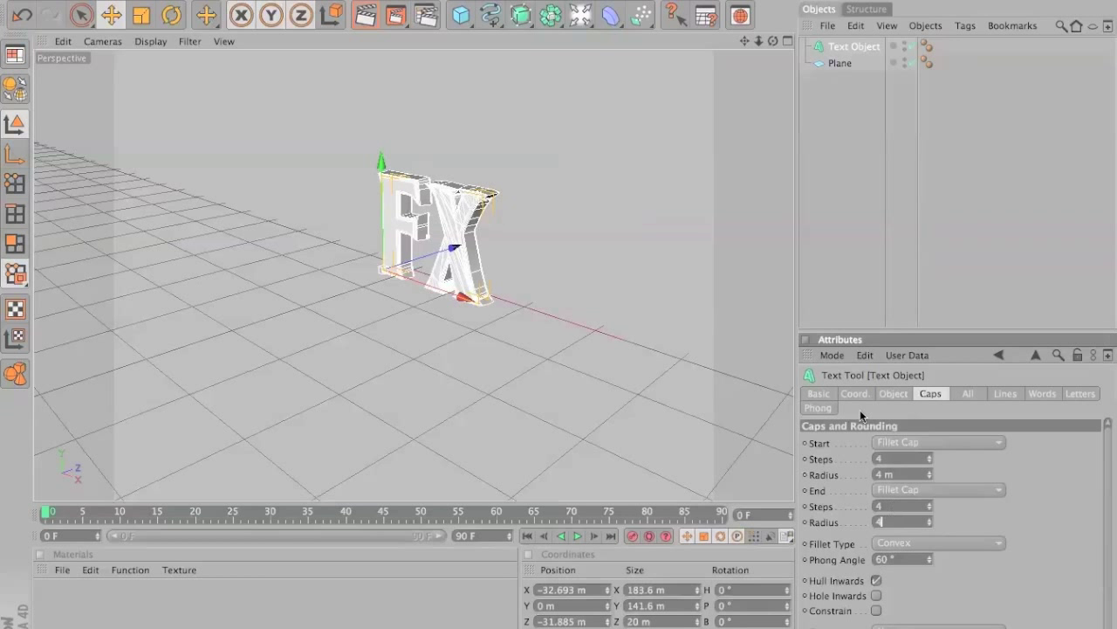
pyautogui.click(893, 390)
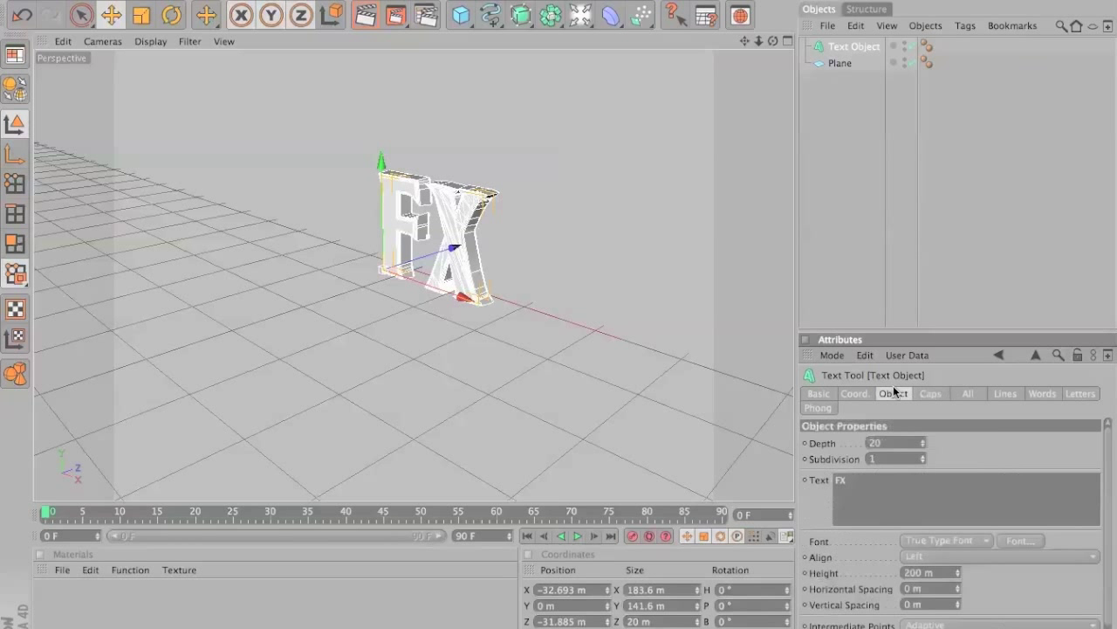
pyautogui.click(460, 427)
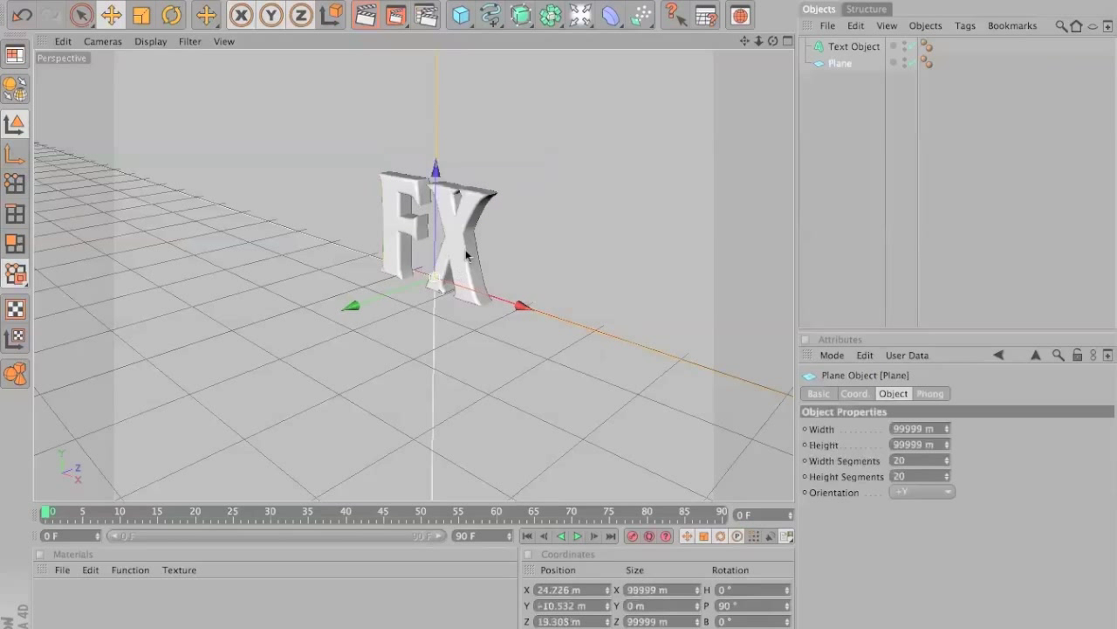
# Create three new materials and clear the material selection.
pyautogui.click(61, 573)
pyautogui.moveTo(90, 570)
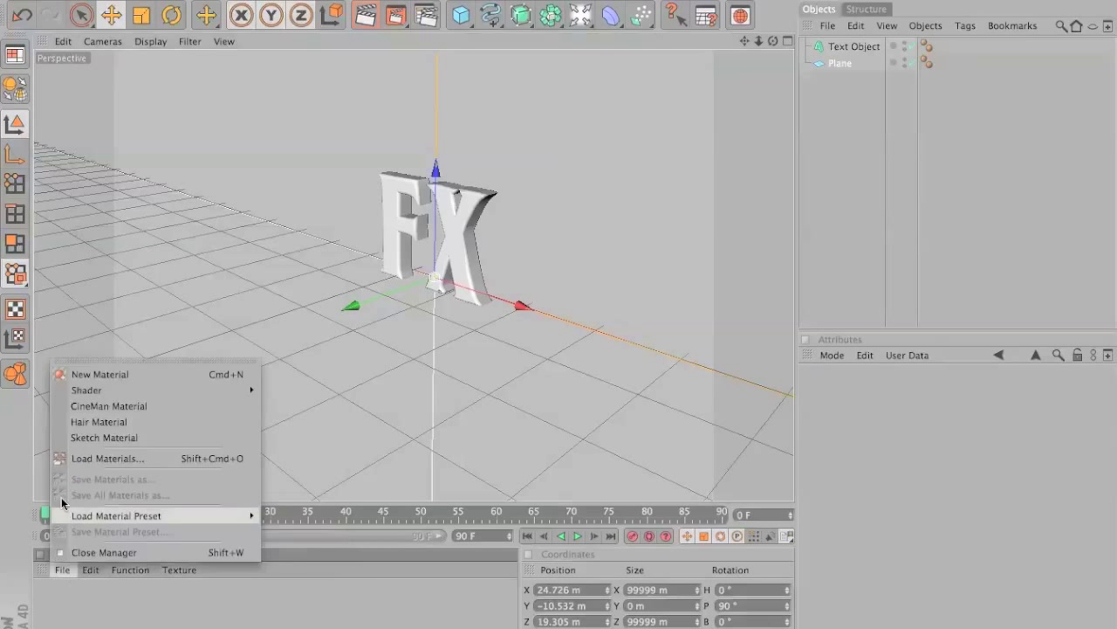
pyautogui.click(71, 375)
pyautogui.click(52, 559)
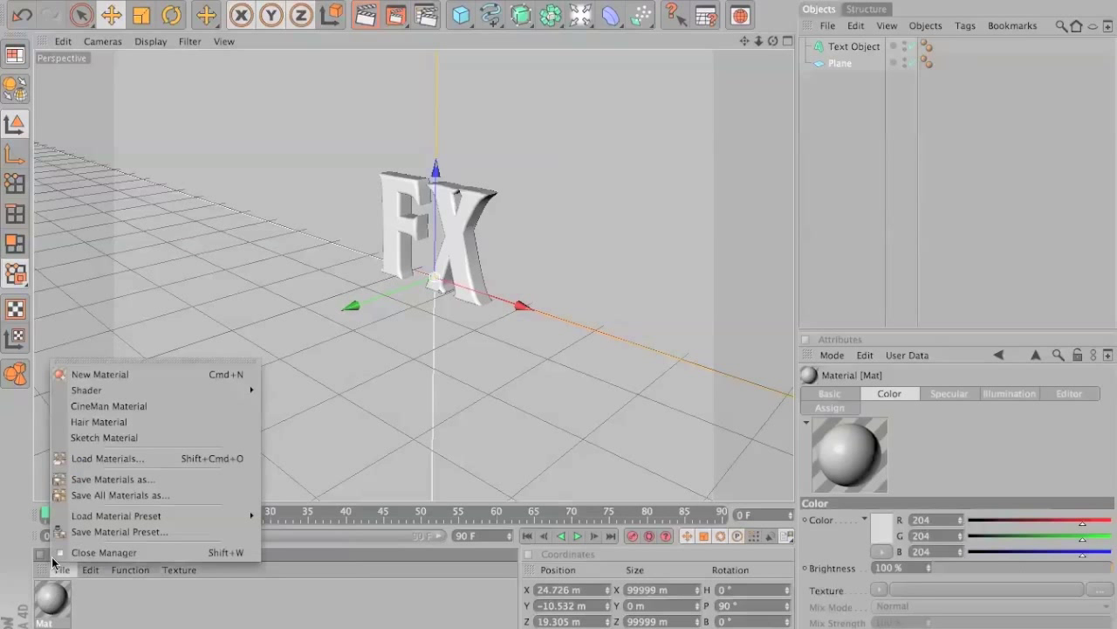
pyautogui.click(71, 374)
pyautogui.click(61, 569)
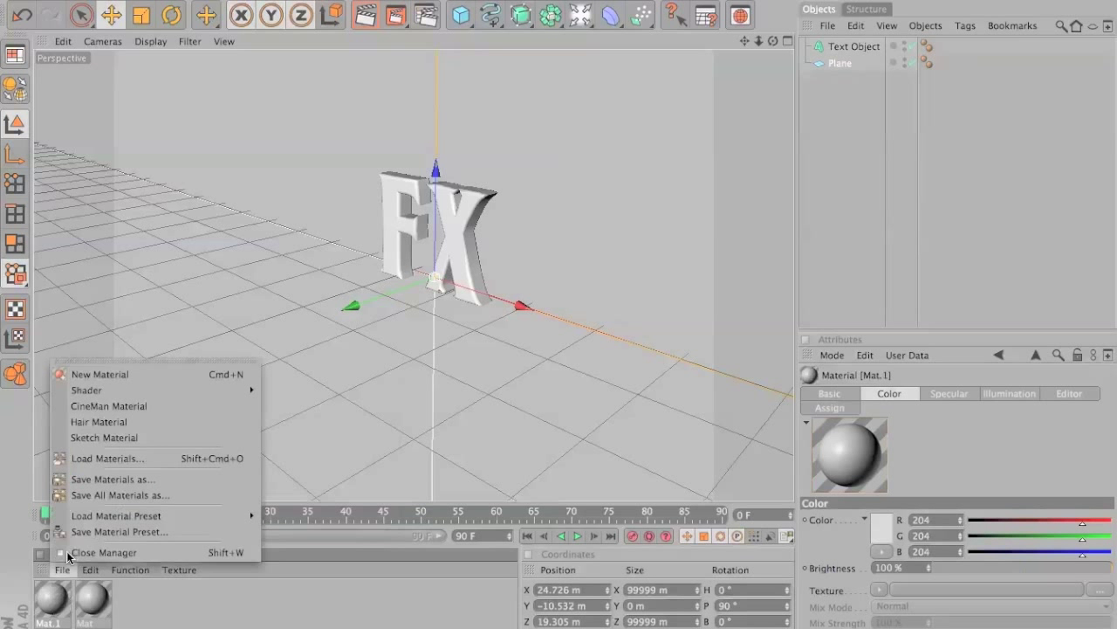
pyautogui.click(71, 374)
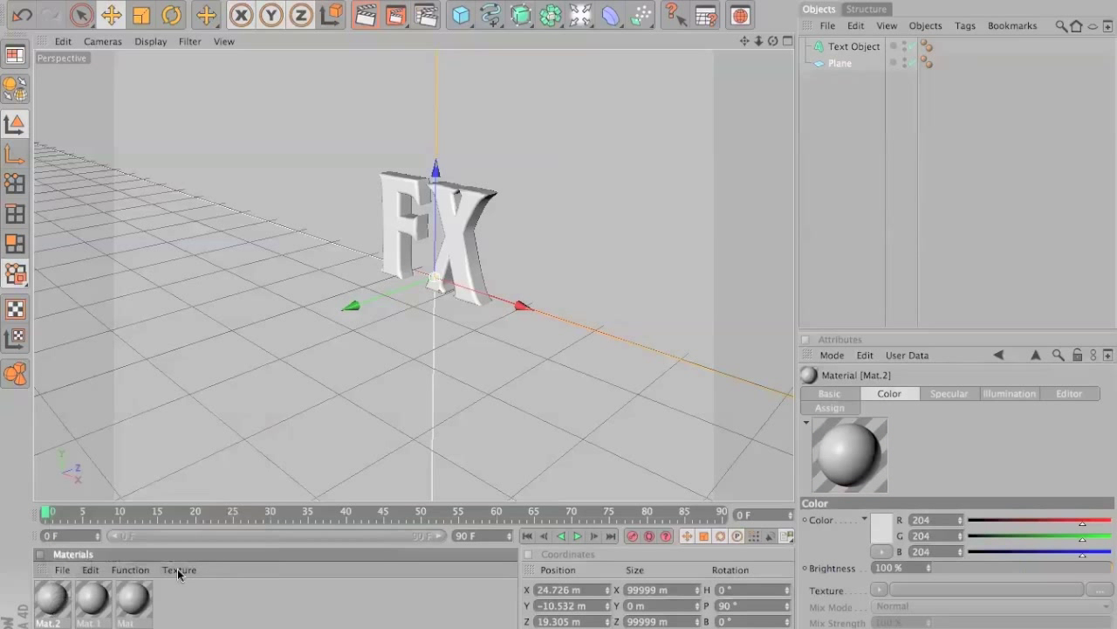
pyautogui.click(180, 600)
# Open the Mat.2 material for editing and set its colour to black (RGB 0, 0, 0).
pyautogui.rightClick(63, 611)
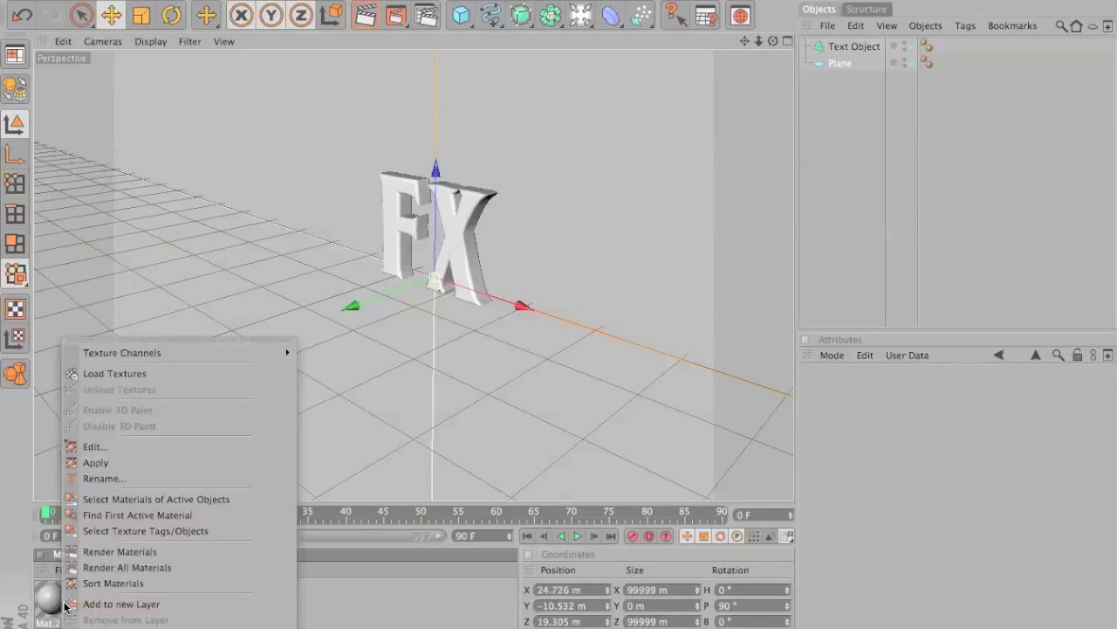
pyautogui.click(60, 617)
pyautogui.doubleClick(59, 616)
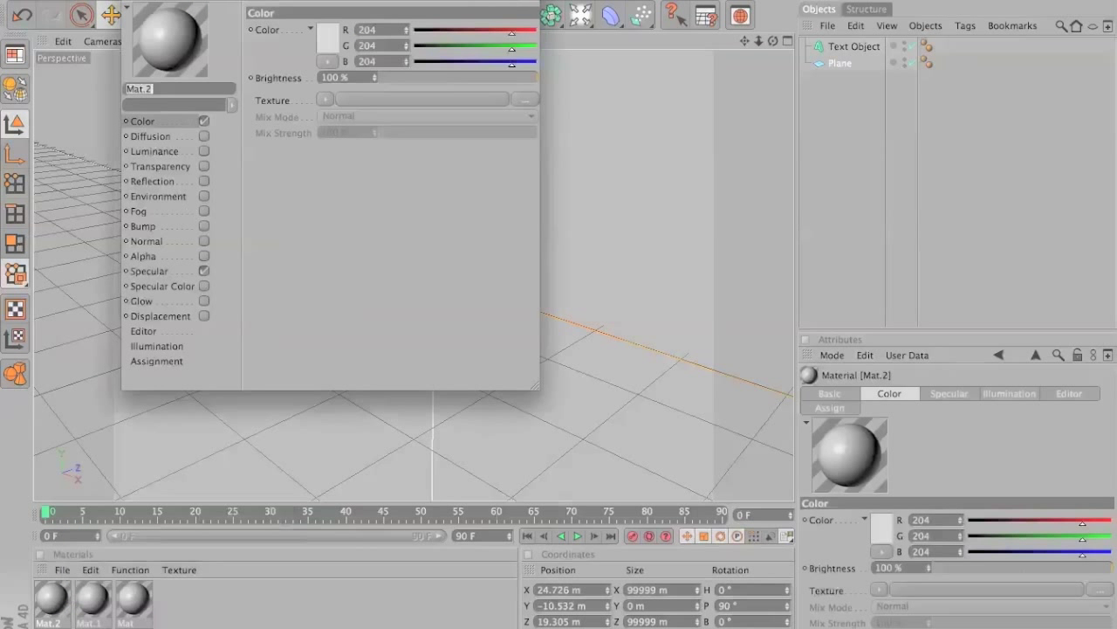
pyautogui.click(339, 37)
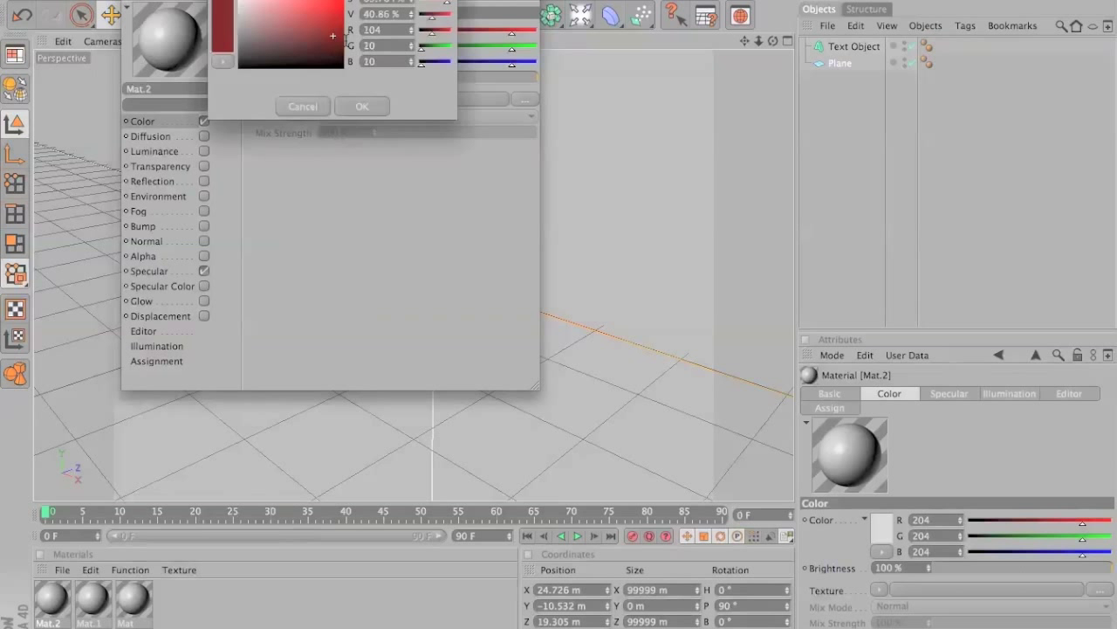
pyautogui.moveTo(342, 11); pyautogui.dragTo(353, 90)
pyautogui.click(362, 106)
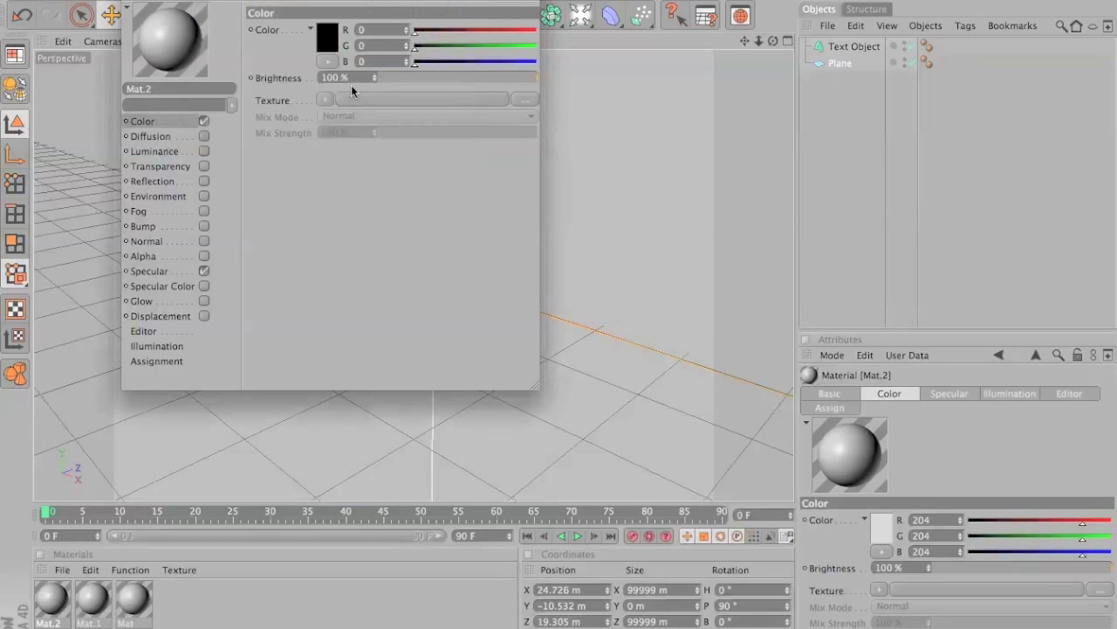
# Enable reflection on the Mat.2 material with a black colour, 0 % brightness and a Fresnel texture.
pyautogui.click(204, 181)
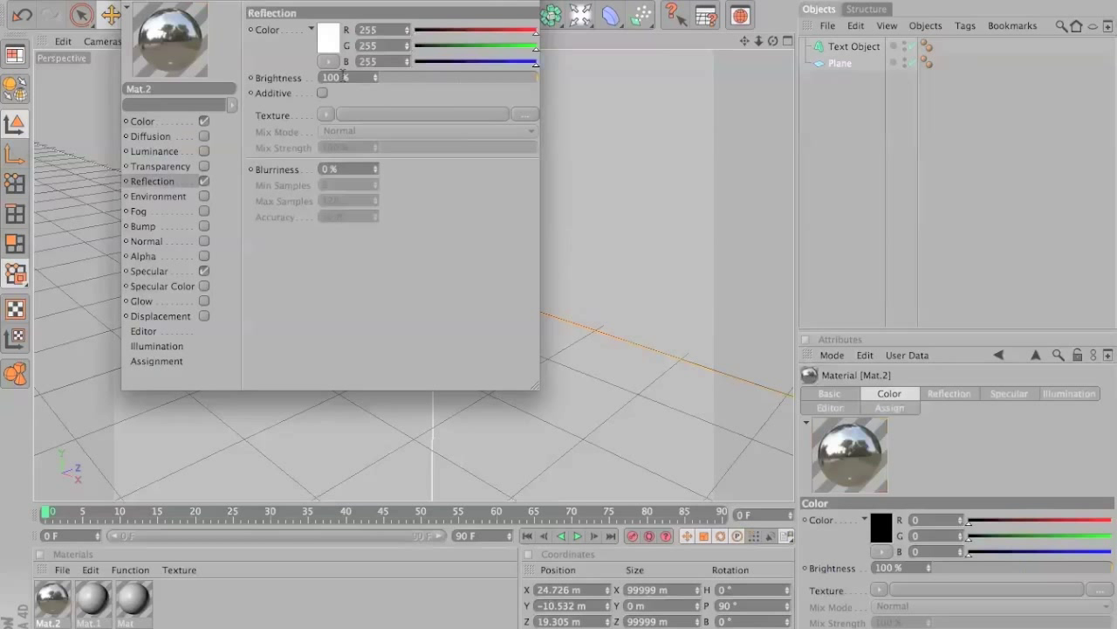
pyautogui.click(354, 79)
pyautogui.click(326, 35)
pyautogui.moveTo(356, 43); pyautogui.dragTo(350, 86)
pyautogui.click(356, 101)
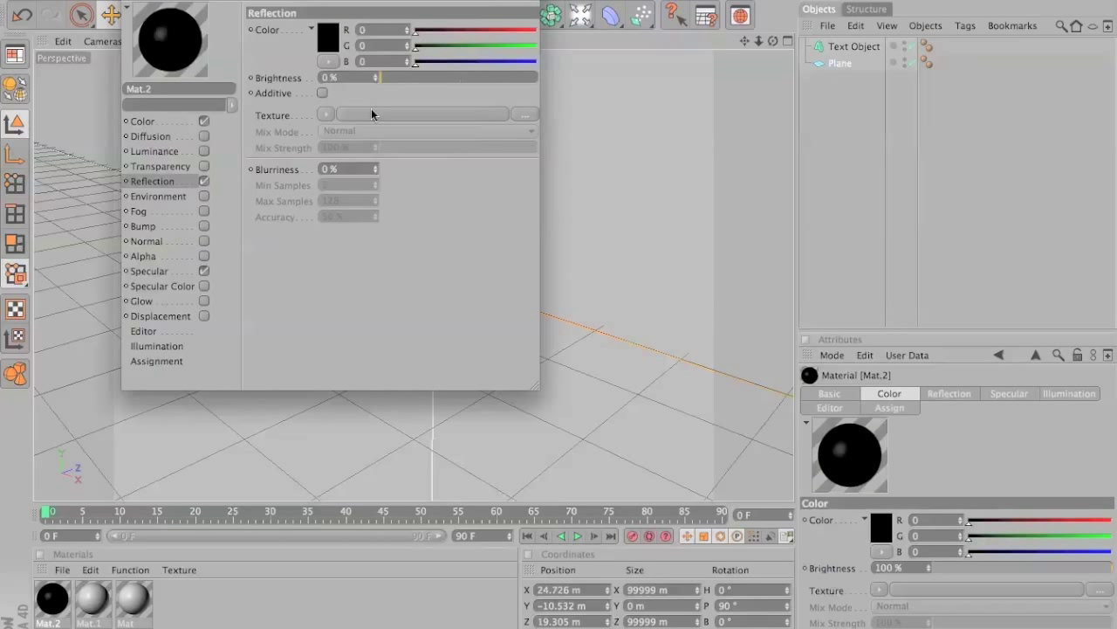
pyautogui.click(327, 114)
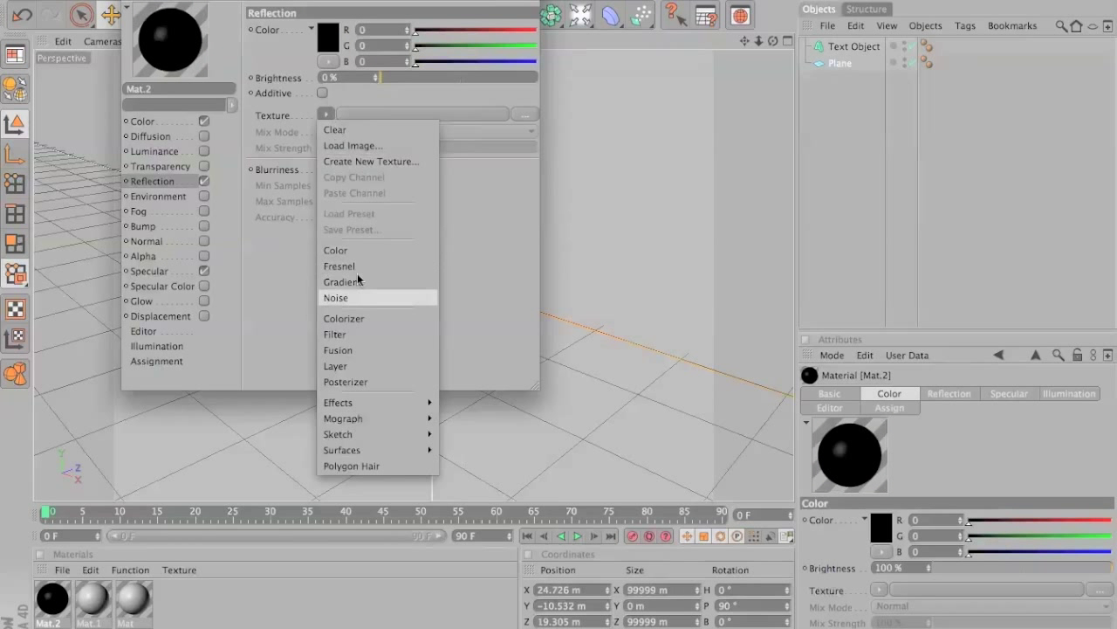
pyautogui.click(364, 267)
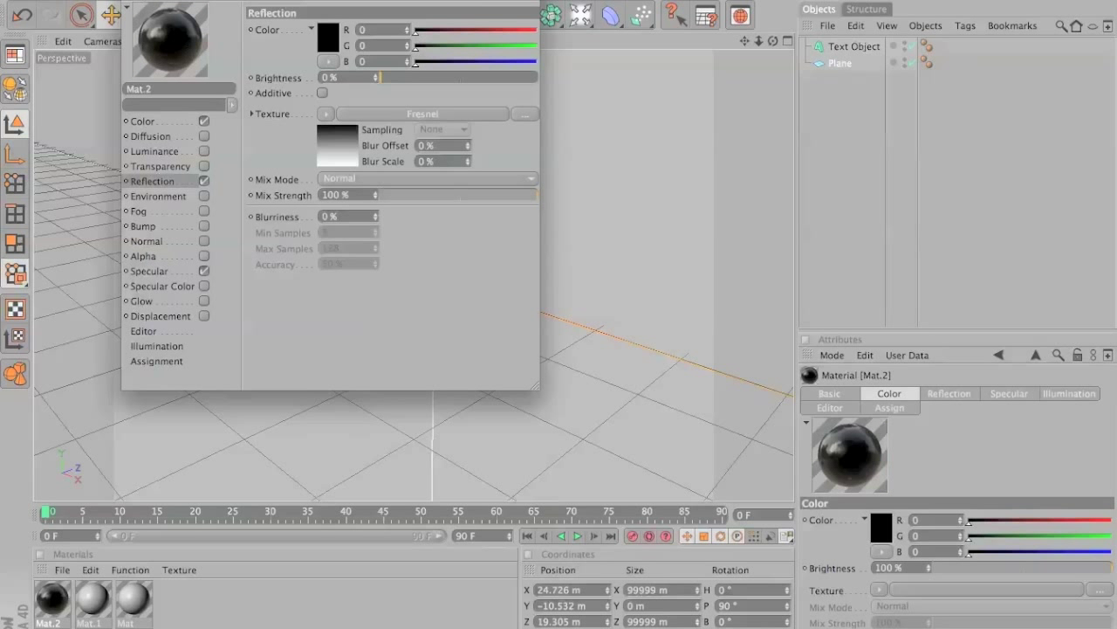
# Open the Mat.1 material for editing and enable its reflection with a Fresnel texture.
pyautogui.click(130, 1)
pyautogui.rightClick(100, 611)
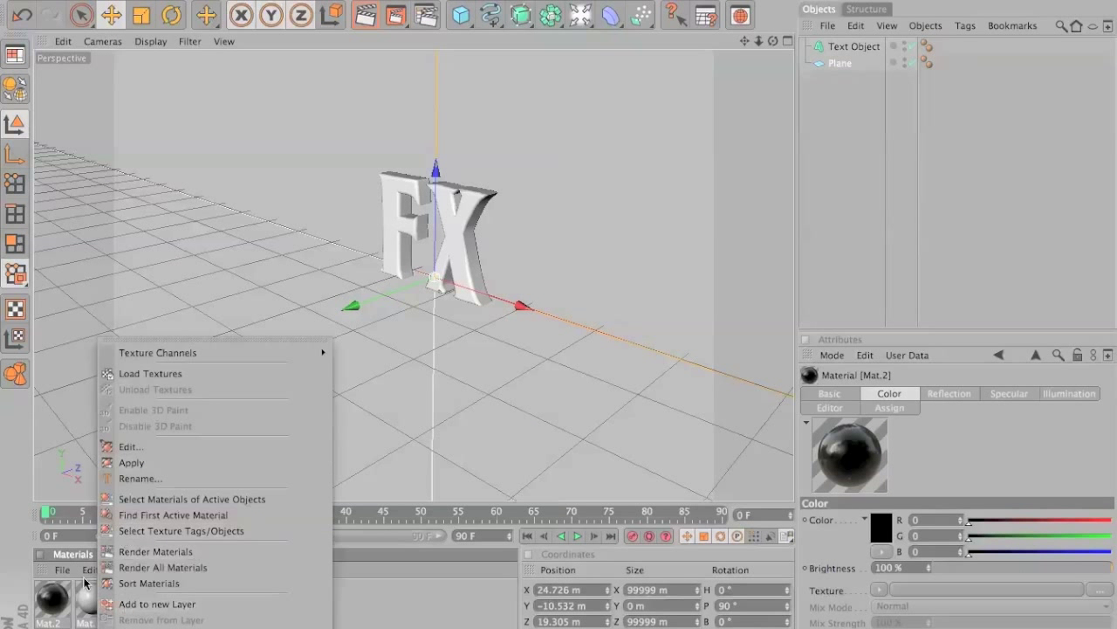
pyautogui.doubleClick(93, 600)
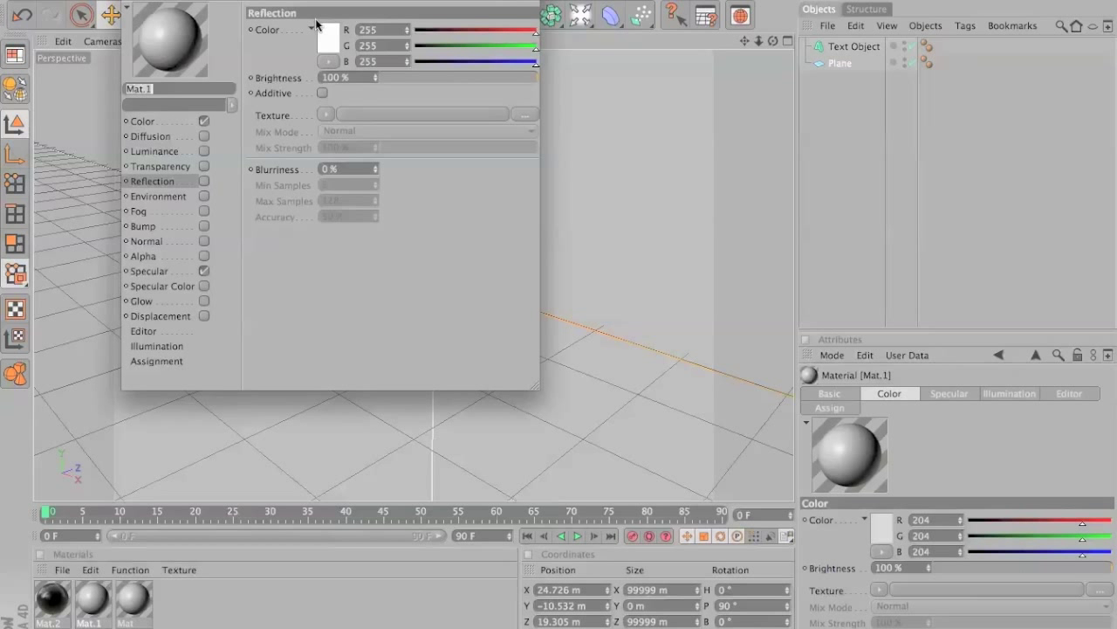
pyautogui.click(203, 181)
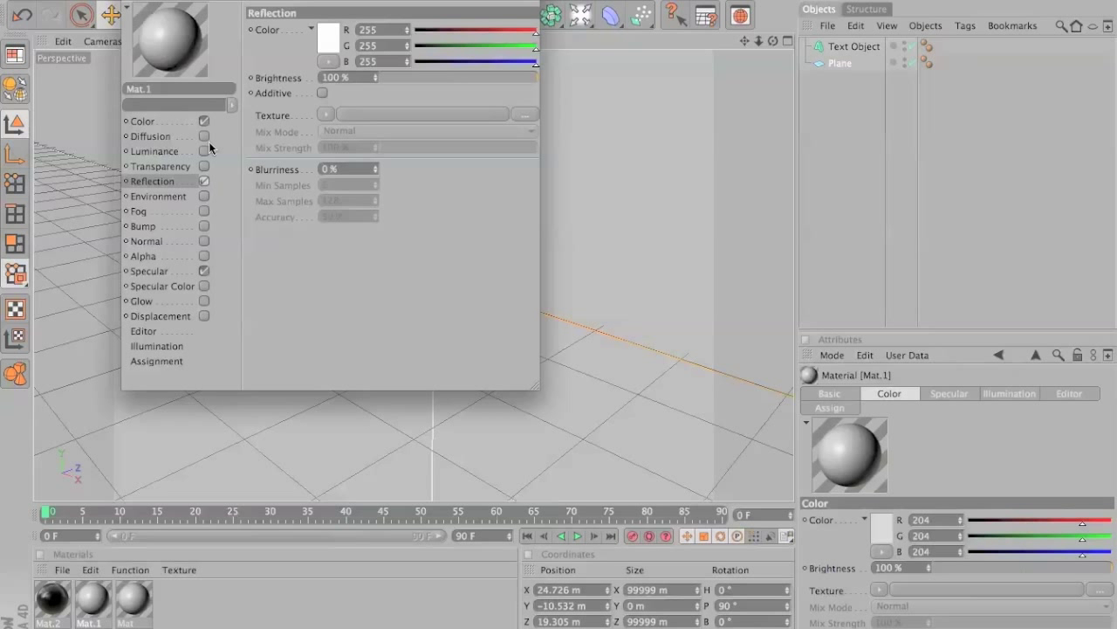
pyautogui.click(331, 113)
pyautogui.click(360, 264)
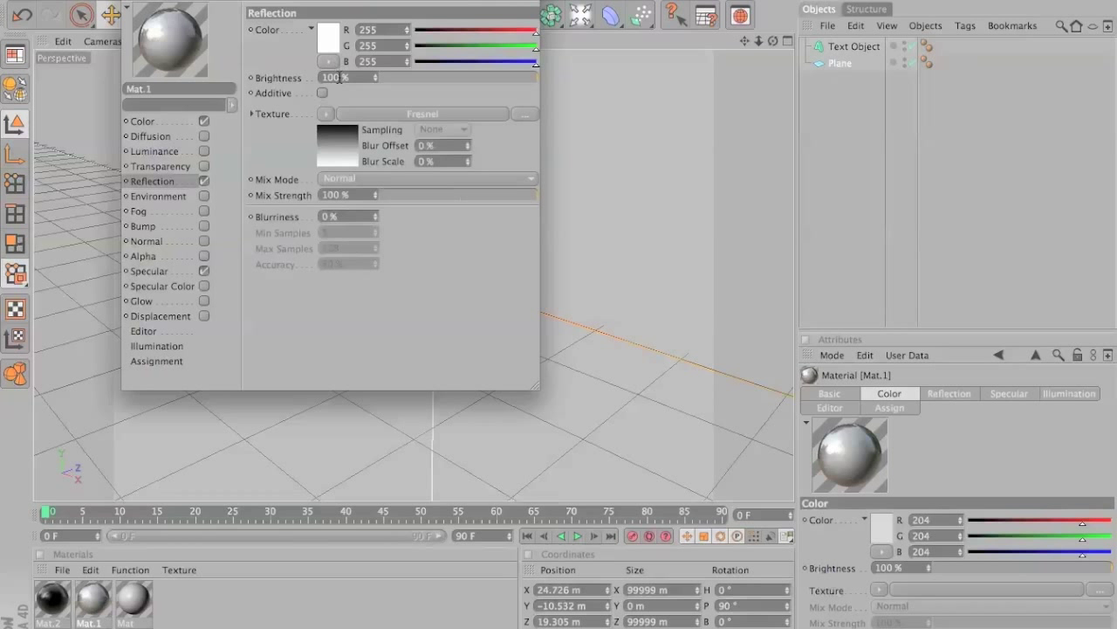
# Set the Mat.1 reflection to 0 % brightness and a red colour (RGB 255, 0, 0).
pyautogui.press('BackSpace')
pyautogui.press('BackSpace')
pyautogui.rightClick(326, 36)
pyautogui.click(326, 36)
pyautogui.click(324, 35)
pyautogui.click(349, 28)
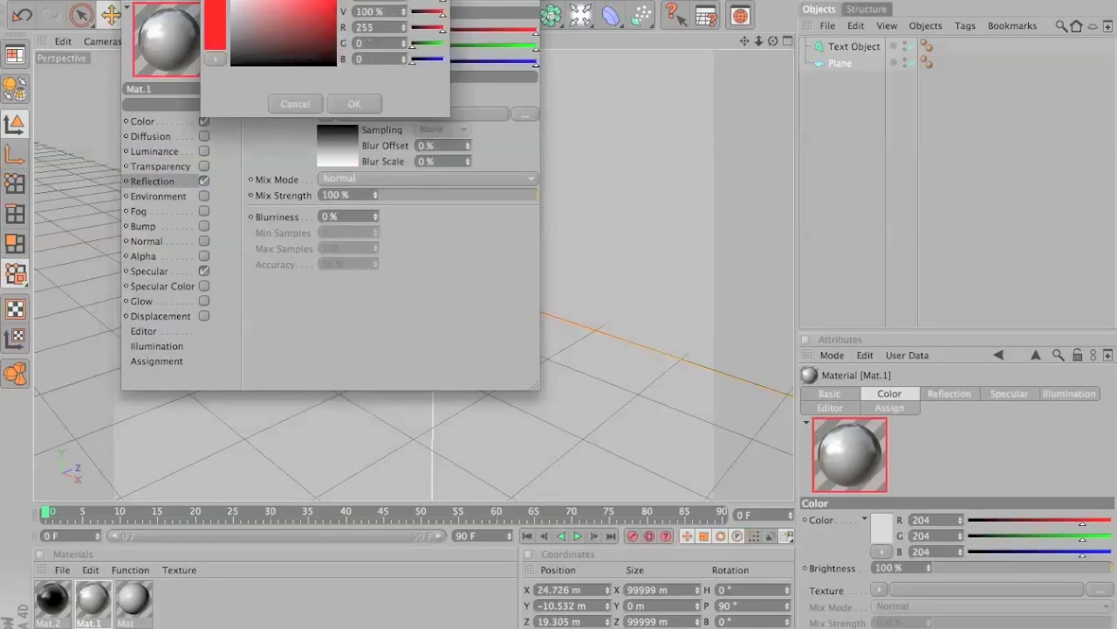
pyautogui.click(352, 101)
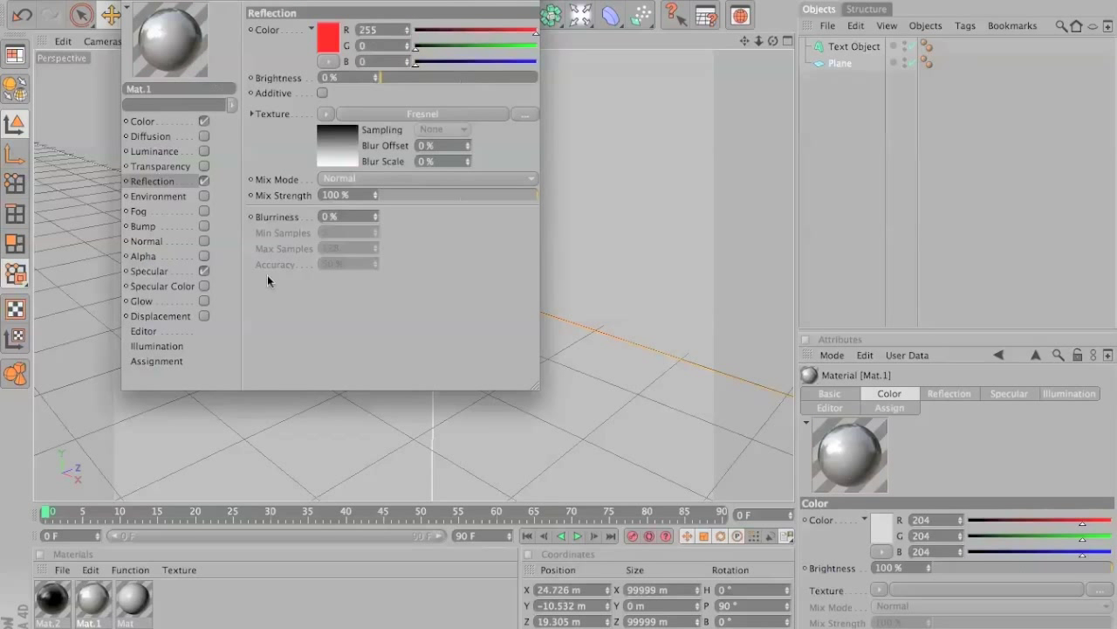
# Set the base colour of the Mat.1 material to red (RGB 255, 0, 0) and close its editor.
pyautogui.click(198, 123)
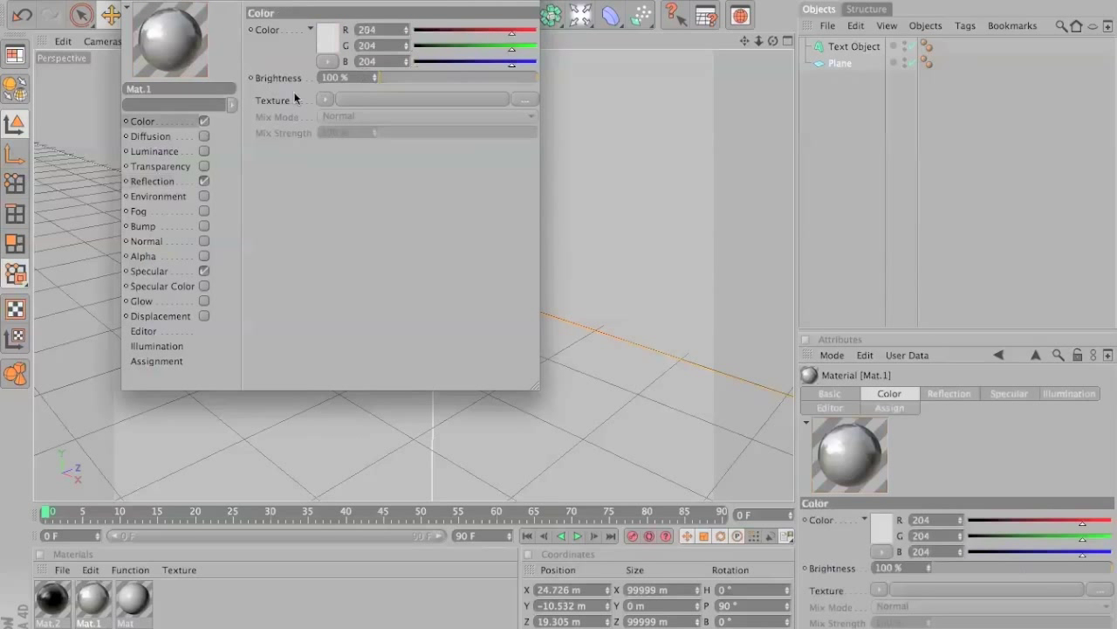
pyautogui.click(337, 42)
pyautogui.click(338, 11)
pyautogui.click(343, 3)
pyautogui.click(362, 107)
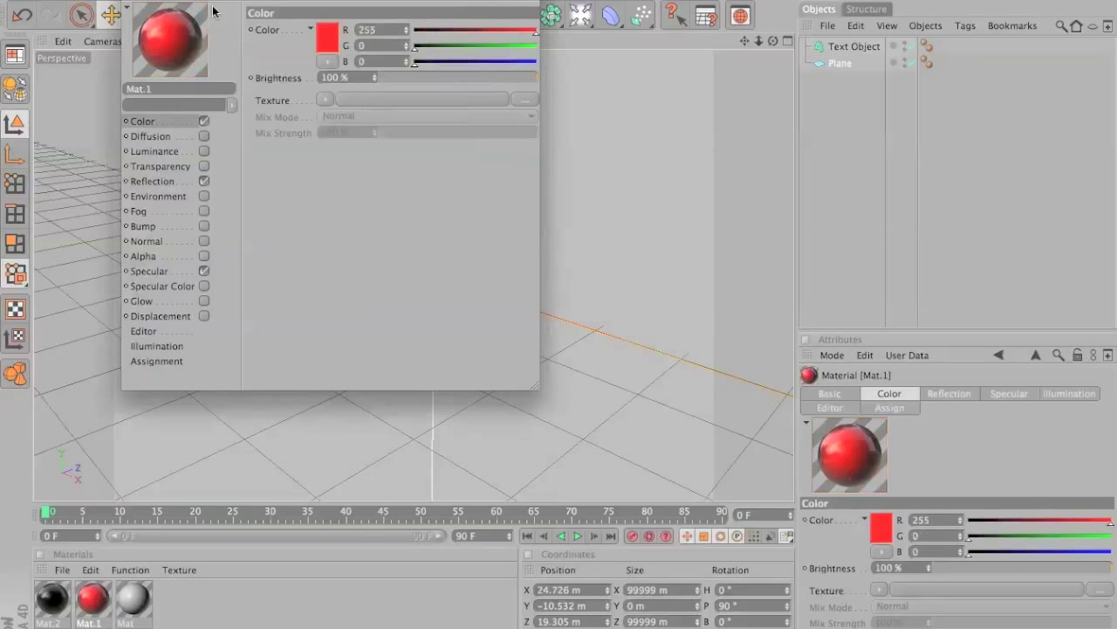
pyautogui.click(130, 1)
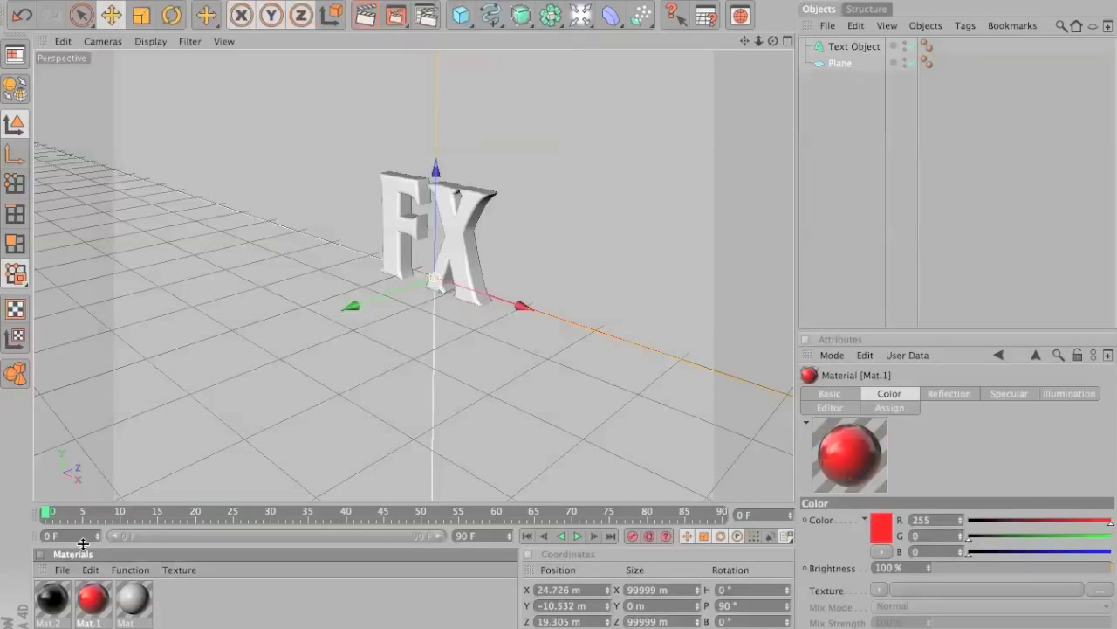
# Open the Mat material for editing and set its colour to dark grey (RGB 35, 34, 34).
pyautogui.click(52, 599)
pyautogui.click(91, 603)
pyautogui.click(54, 601)
pyautogui.doubleClick(132, 598)
pyautogui.rightClick(132, 591)
pyautogui.click(399, 588)
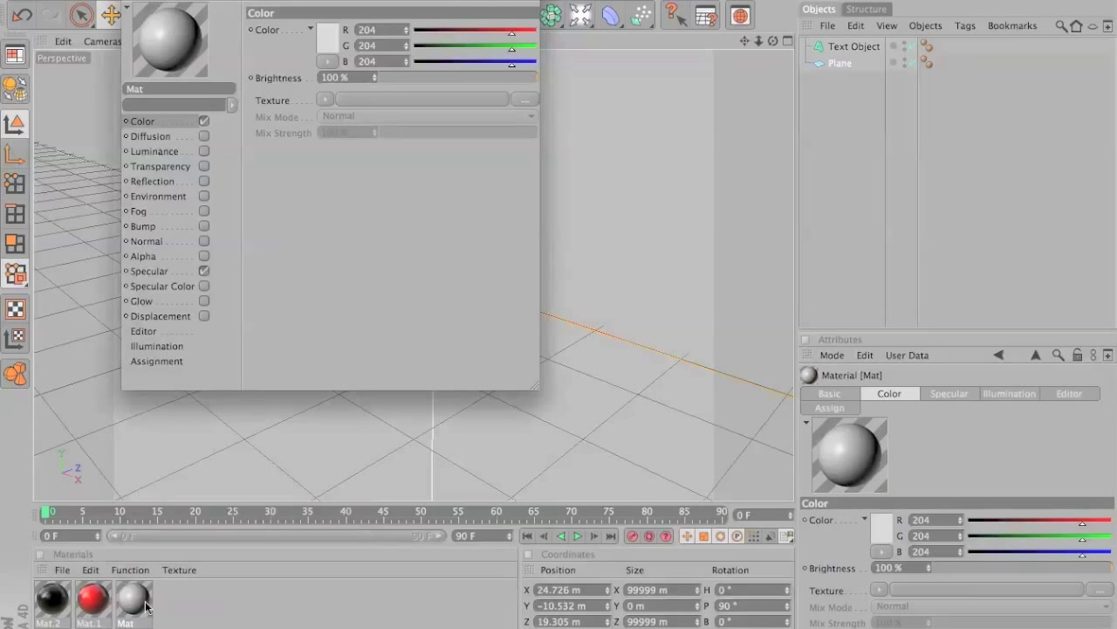
pyautogui.doubleClick(333, 39)
pyautogui.moveTo(316, 1); pyautogui.dragTo(351, 0)
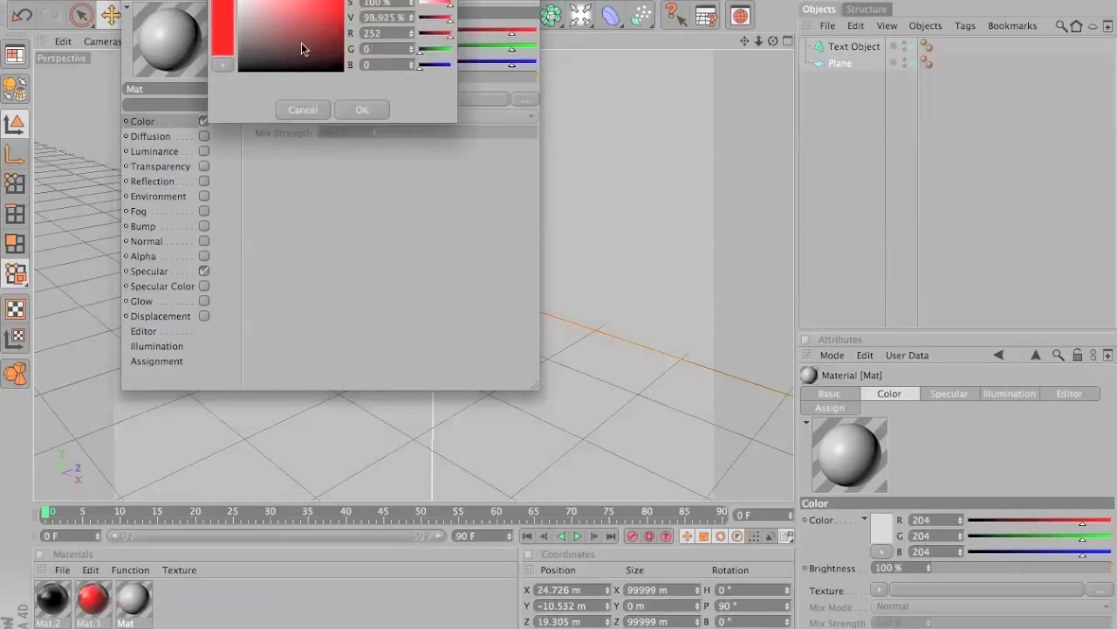
pyautogui.moveTo(246, 61); pyautogui.dragTo(243, 65)
pyautogui.click(361, 109)
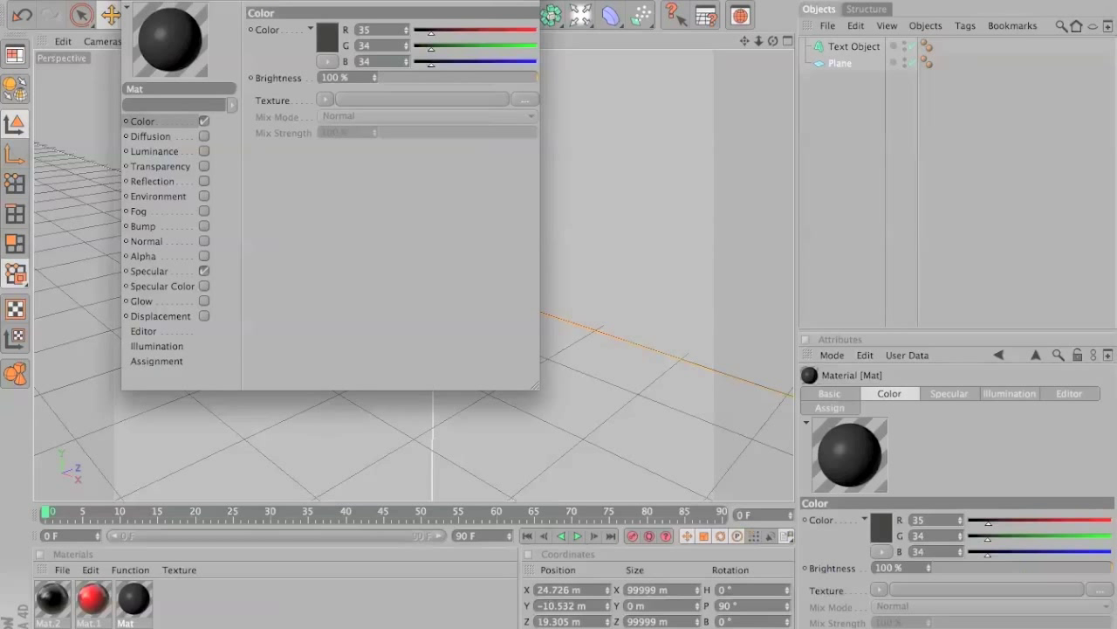
pyautogui.click(130, 1)
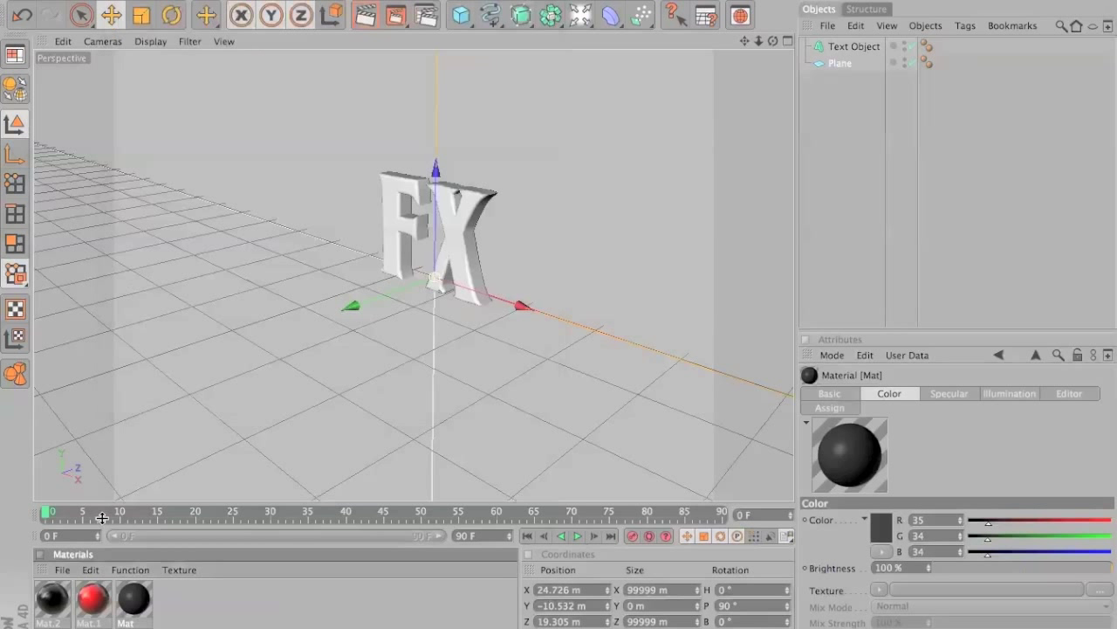
# Apply the dark grey Mat material to the plane and the black Mat.2 material to the text object.
pyautogui.moveTo(136, 595); pyautogui.dragTo(253, 137)
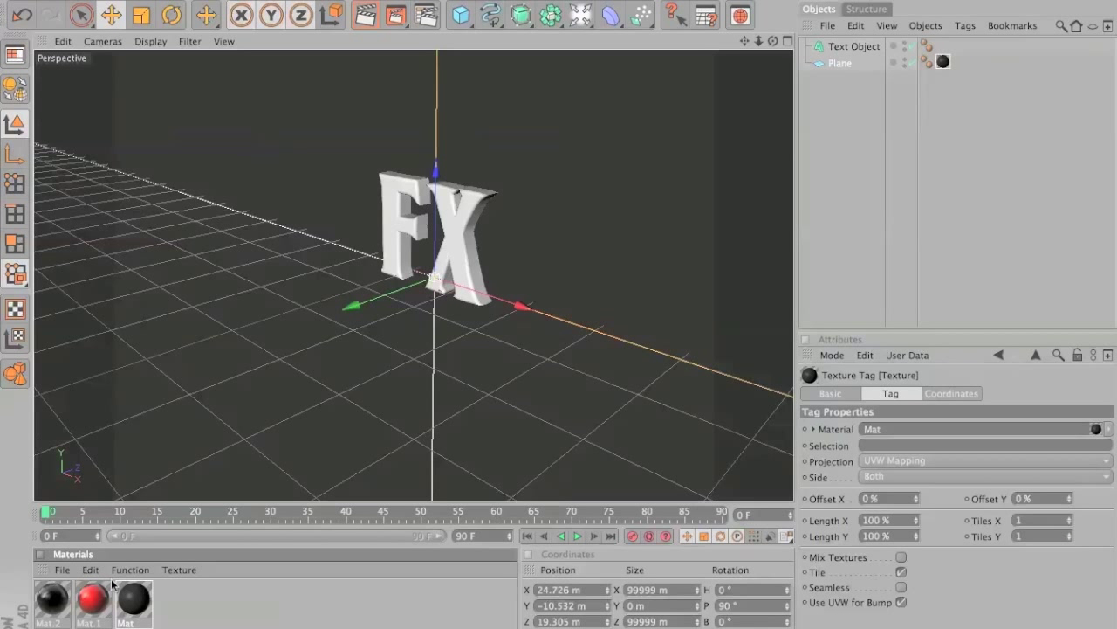
pyautogui.moveTo(444, 444); pyautogui.dragTo(870, 53)
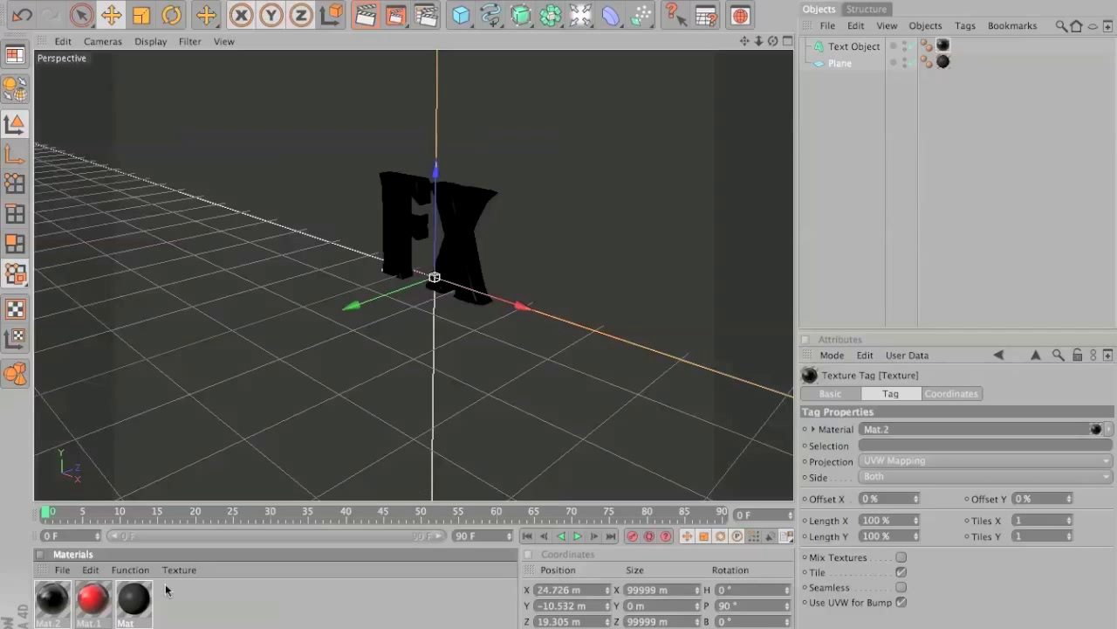
# Apply the red Mat.1 material to the text object and restrict it to the R1 selection.
pyautogui.moveTo(111, 596); pyautogui.dragTo(961, 48)
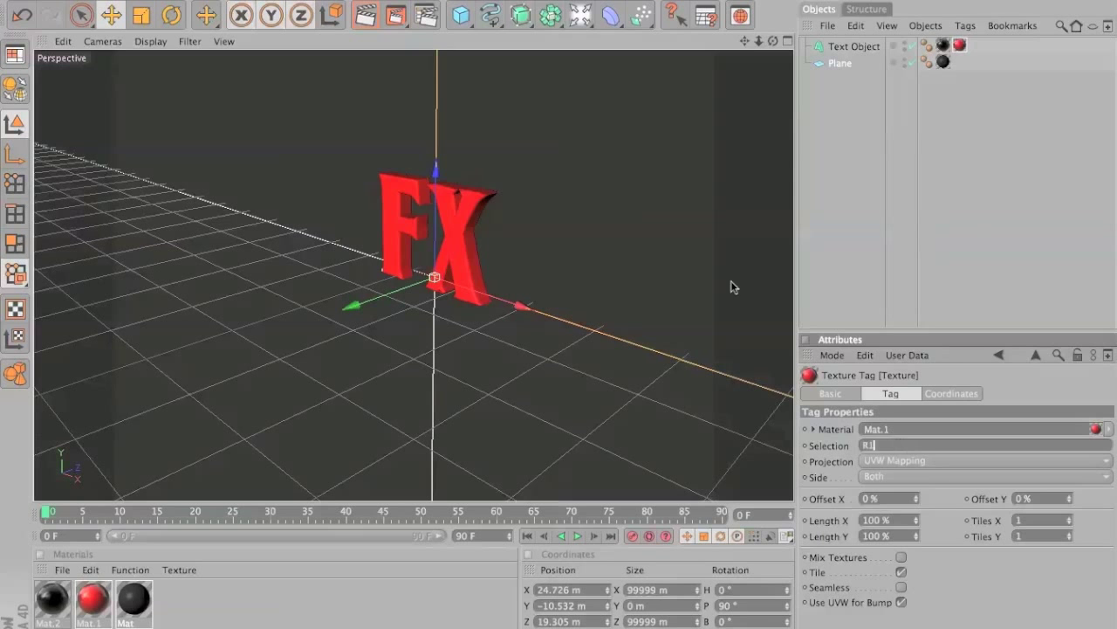
pyautogui.click(638, 230)
pyautogui.moveTo(773, 41); pyautogui.dragTo(571, 283)
pyautogui.moveTo(613, 193); pyautogui.dragTo(568, 285)
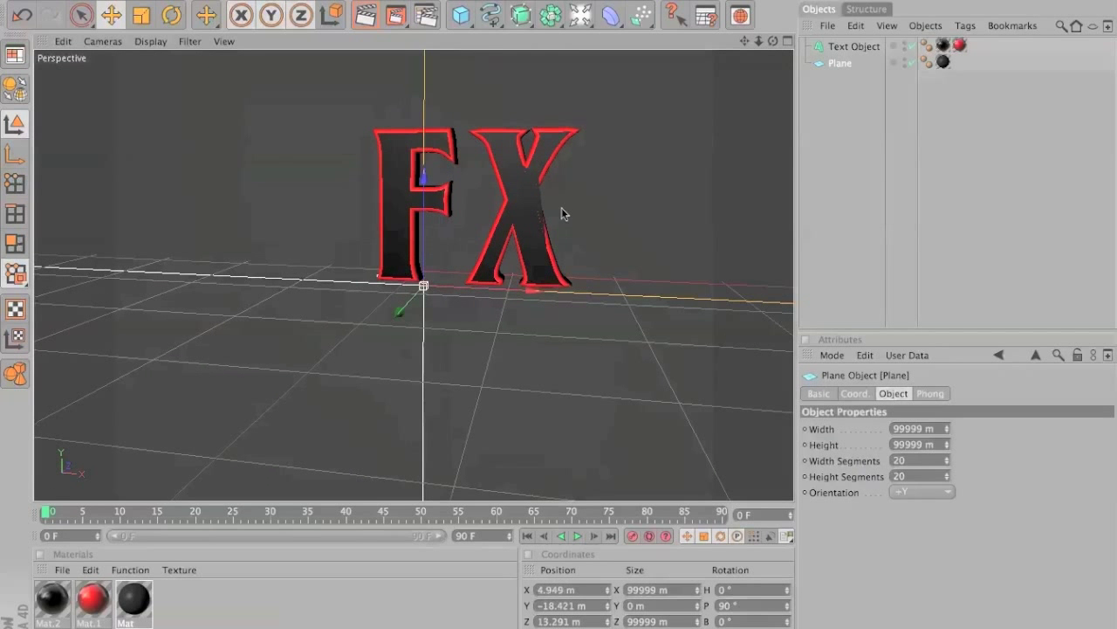
# Change the font of the FX text object to Brock Vandalo.
pyautogui.click(561, 207)
pyautogui.click(1033, 540)
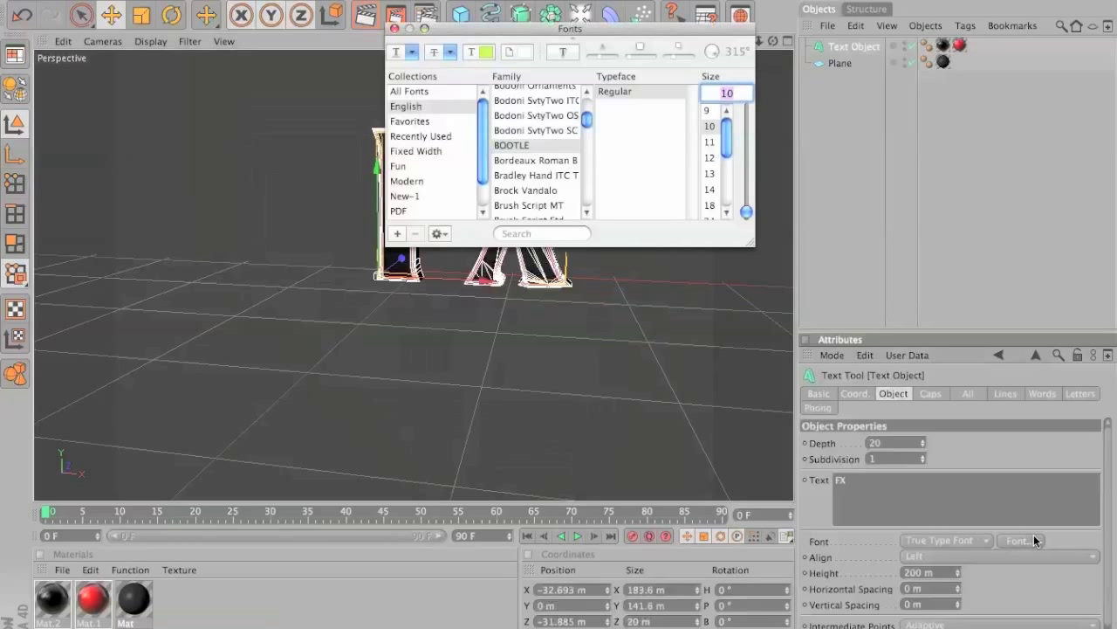
pyautogui.moveTo(587, 118); pyautogui.dragTo(589, 112)
pyautogui.click(583, 213)
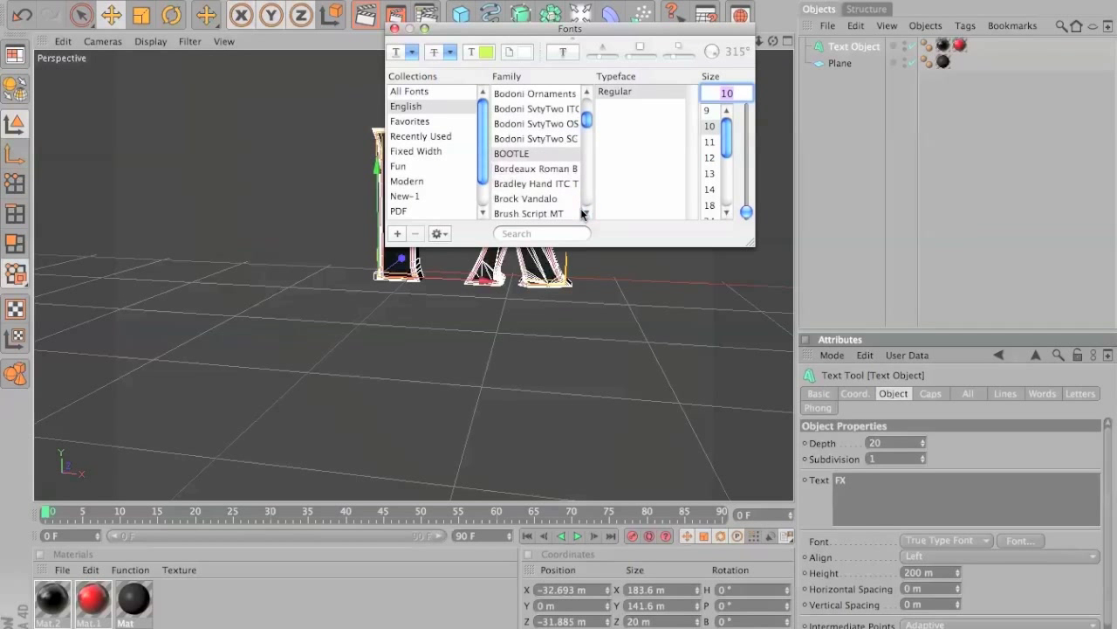
pyautogui.click(572, 199)
pyautogui.click(395, 29)
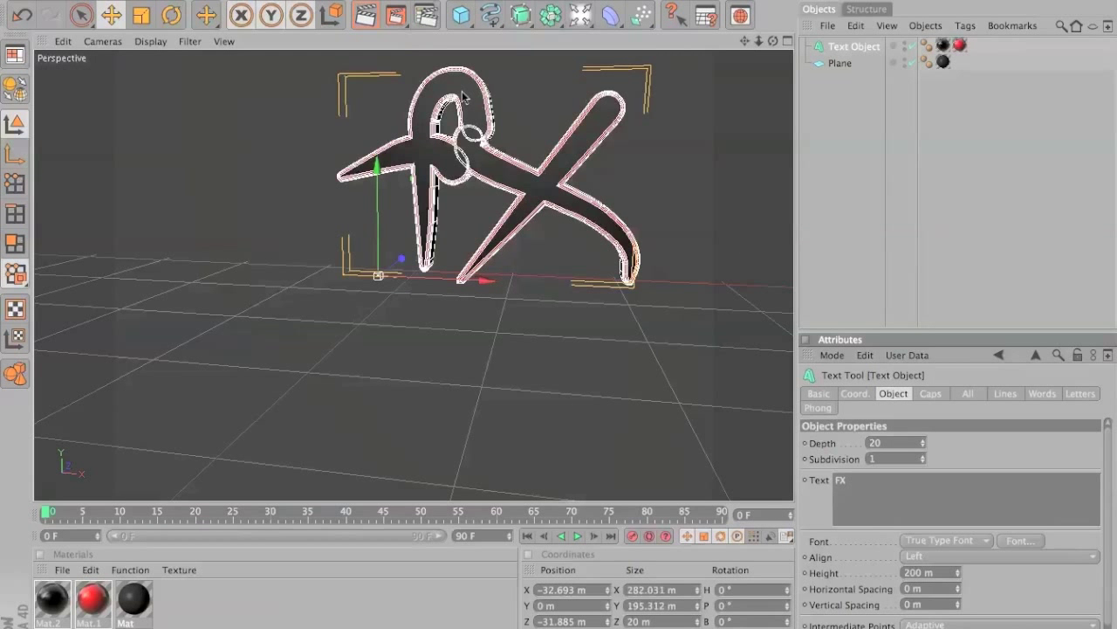
# Insert a space between the letters F and X in the text object.
pyautogui.click(569, 283)
pyautogui.click(556, 202)
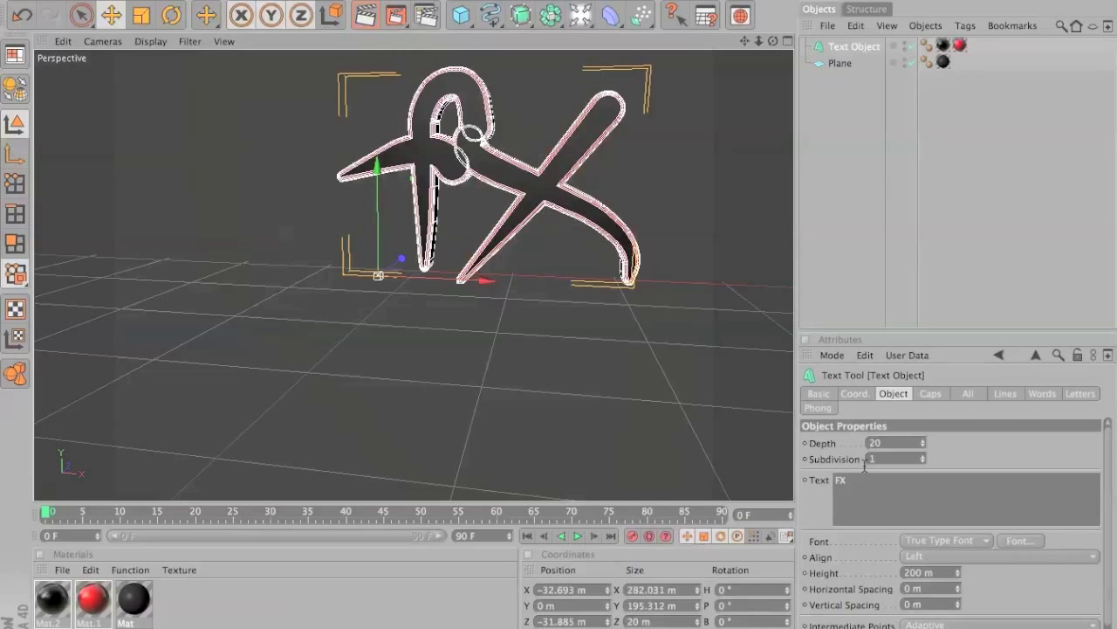
pyautogui.click(862, 495)
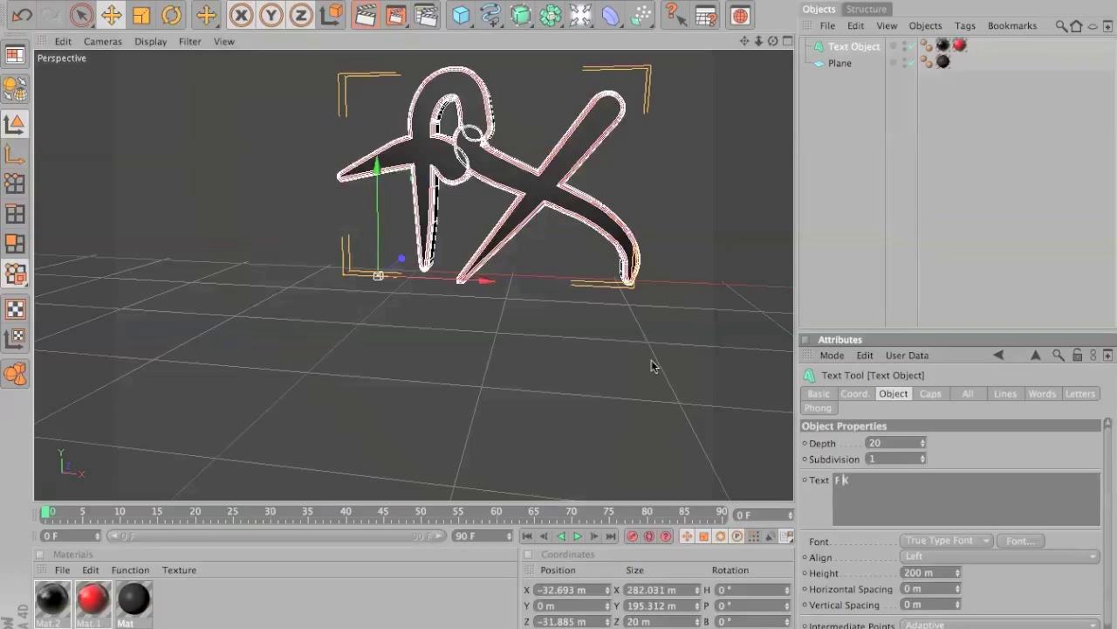
pyautogui.click(651, 360)
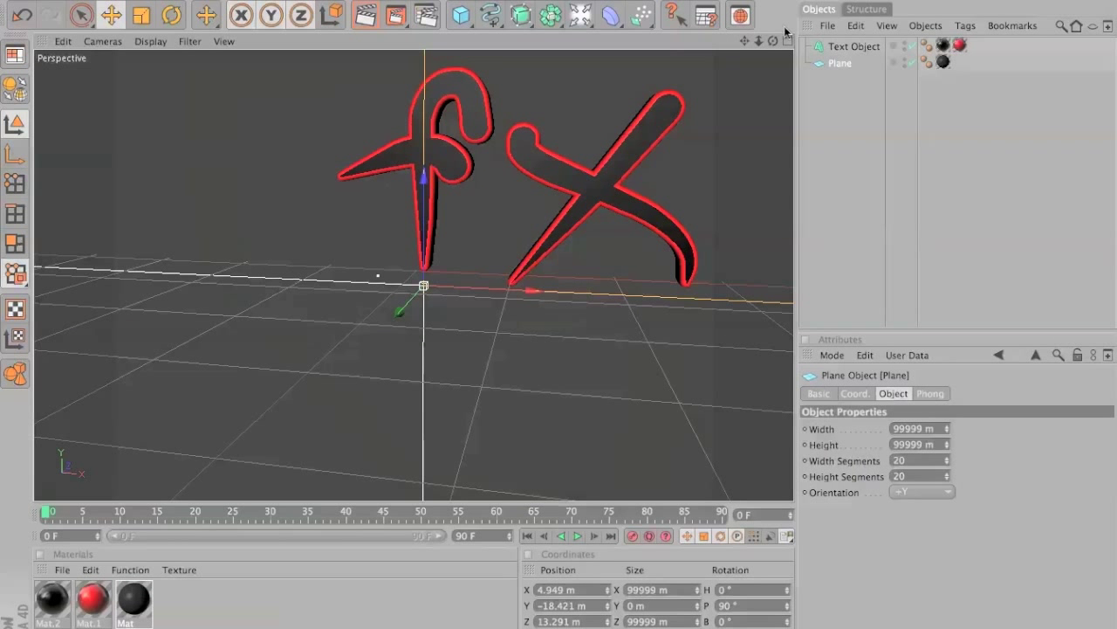
# Add an omni light and move it in front of the text to a Z position of about -368 m.
pyautogui.moveTo(745, 41); pyautogui.dragTo(669, 78)
pyautogui.moveTo(759, 41); pyautogui.dragTo(571, 280)
pyautogui.moveTo(743, 42); pyautogui.dragTo(571, 281)
pyautogui.moveTo(759, 42); pyautogui.dragTo(571, 280)
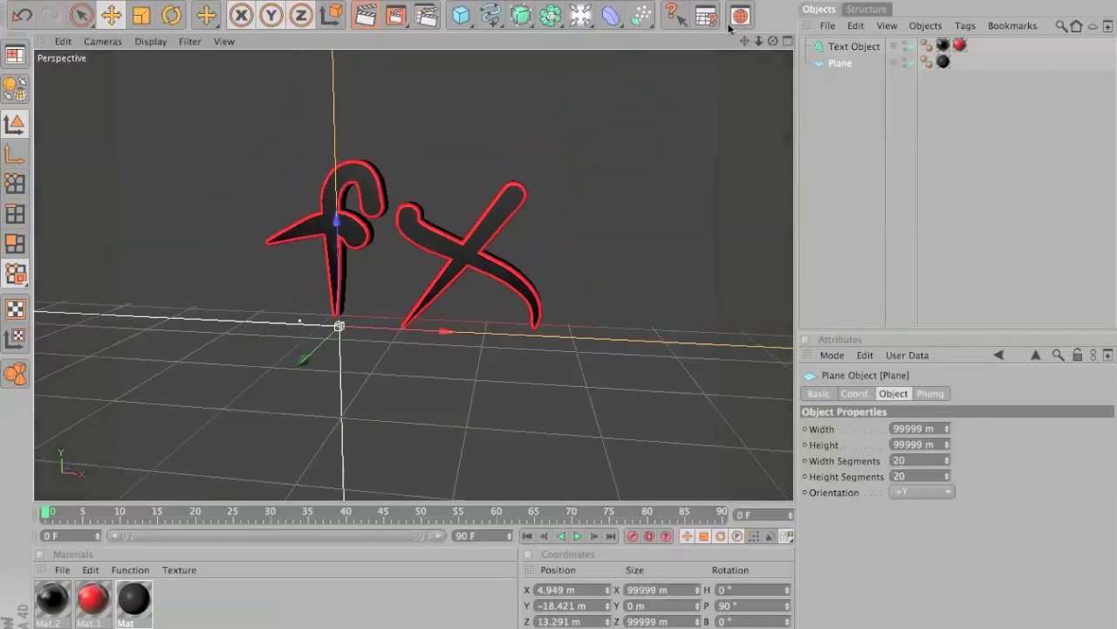
pyautogui.moveTo(760, 42); pyautogui.dragTo(745, 44)
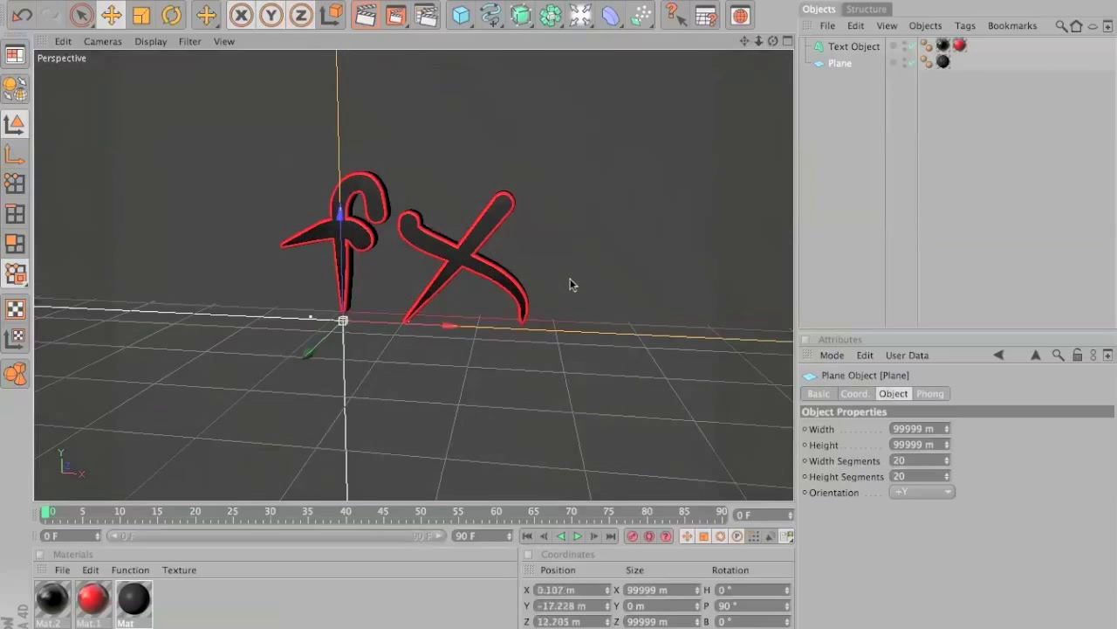
pyautogui.click(580, 16)
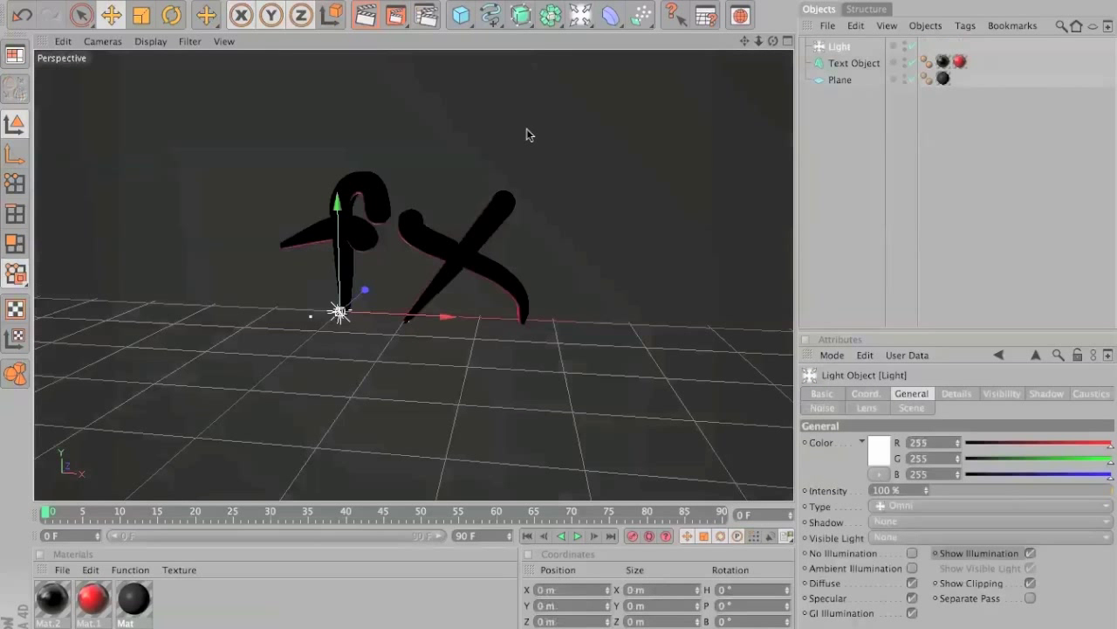
pyautogui.moveTo(751, 41); pyautogui.dragTo(542, 188)
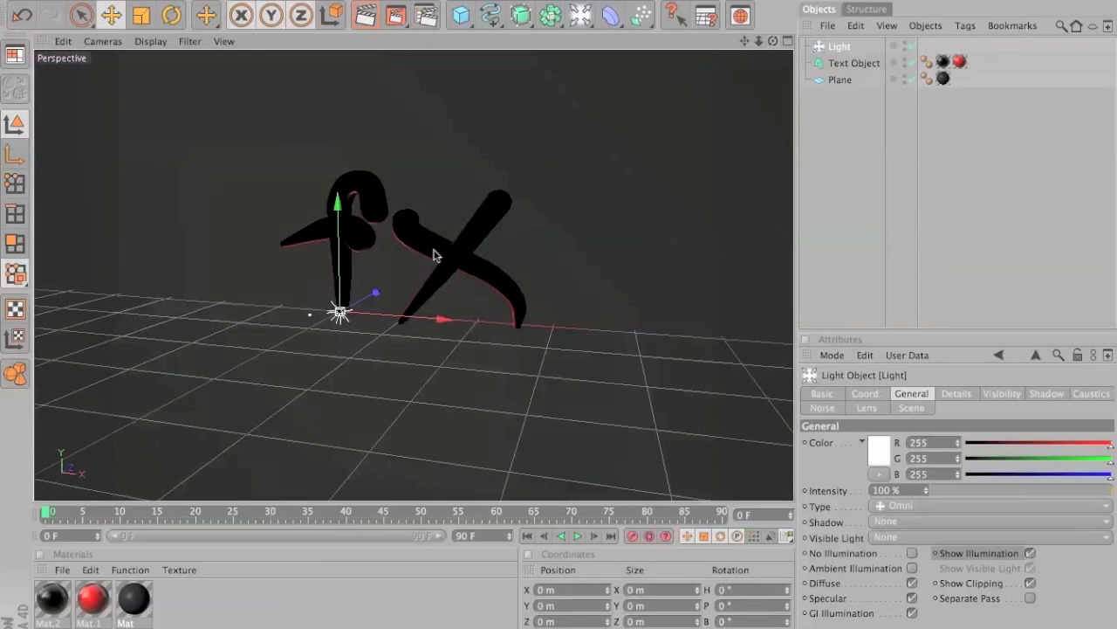
pyautogui.moveTo(361, 301); pyautogui.dragTo(569, 283)
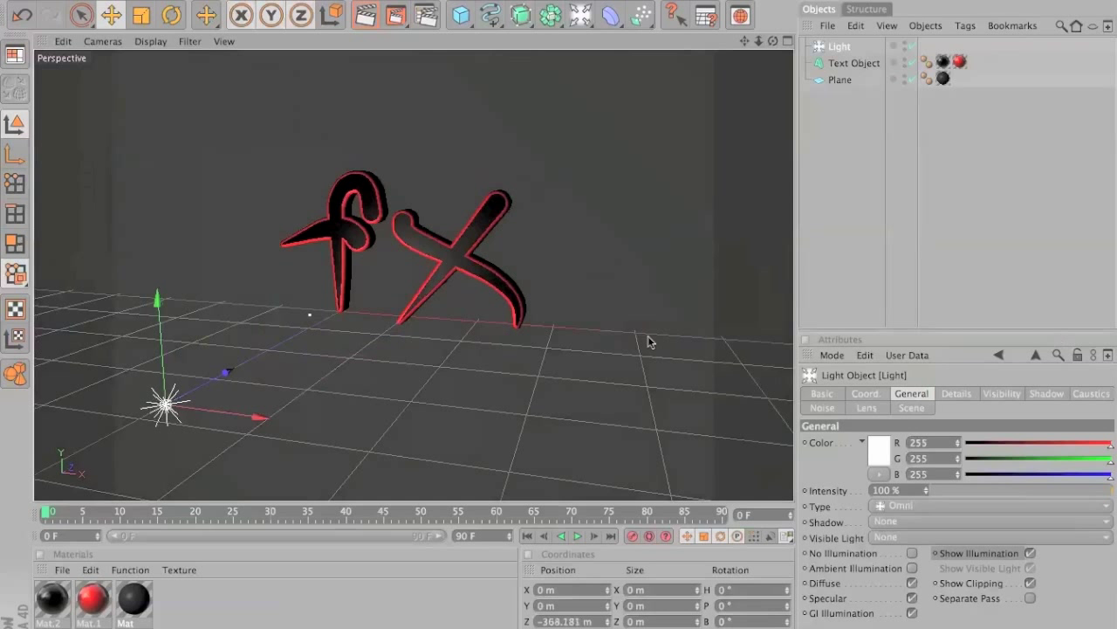
# Raise the light to a Y position of about 36 m and shift the text in the negative X direction.
pyautogui.moveTo(159, 312); pyautogui.dragTo(570, 281)
pyautogui.click(472, 264)
pyautogui.moveTo(374, 322); pyautogui.dragTo(570, 279)
# Reposition the plane at about X 15 m and Y -17 m, and move the light along X to about -75 m.
pyautogui.click(532, 278)
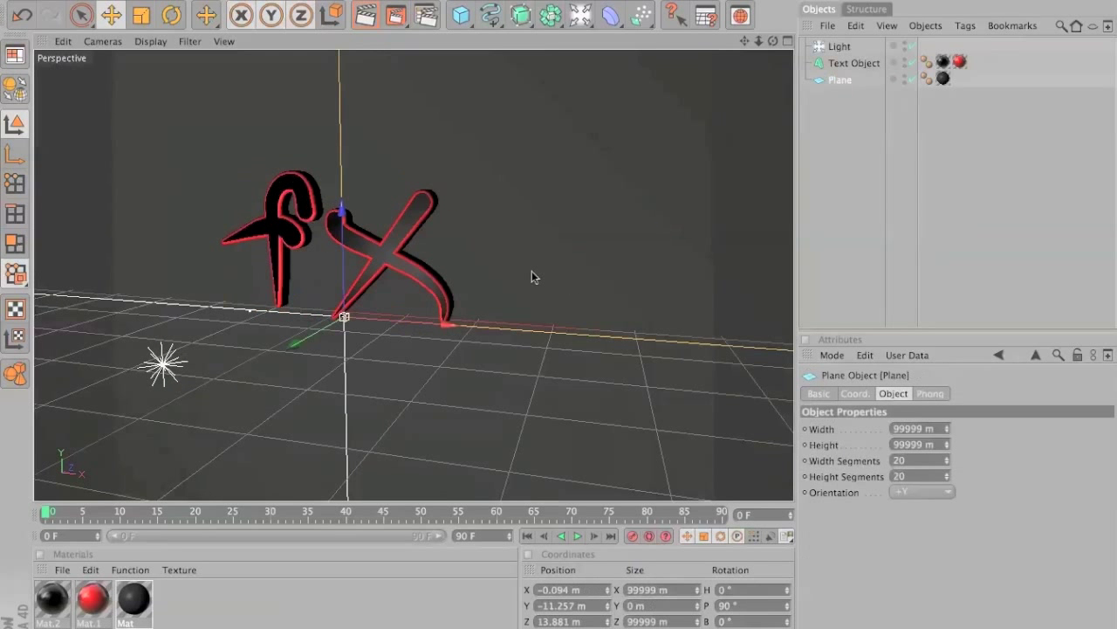
pyautogui.moveTo(442, 333); pyautogui.dragTo(448, 332)
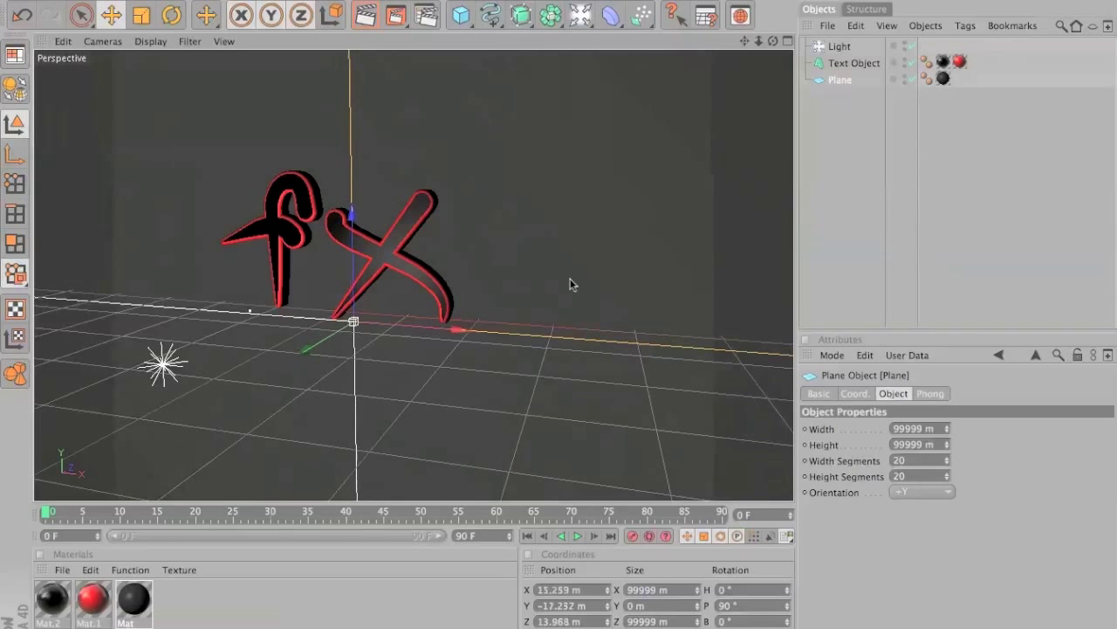
pyautogui.click(165, 366)
pyautogui.moveTo(243, 392); pyautogui.dragTo(173, 392)
pyautogui.moveTo(745, 41); pyautogui.dragTo(864, 34)
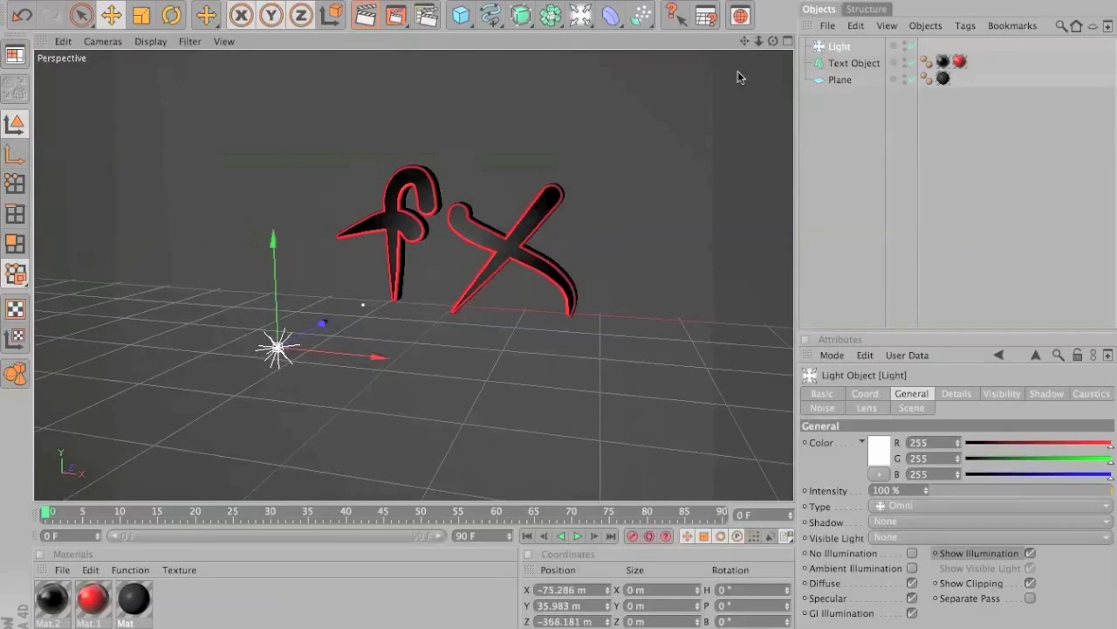
# Set the omni light's shadow to Shadow Maps (Soft) and render the perspective view to preview it.
pyautogui.click(570, 282)
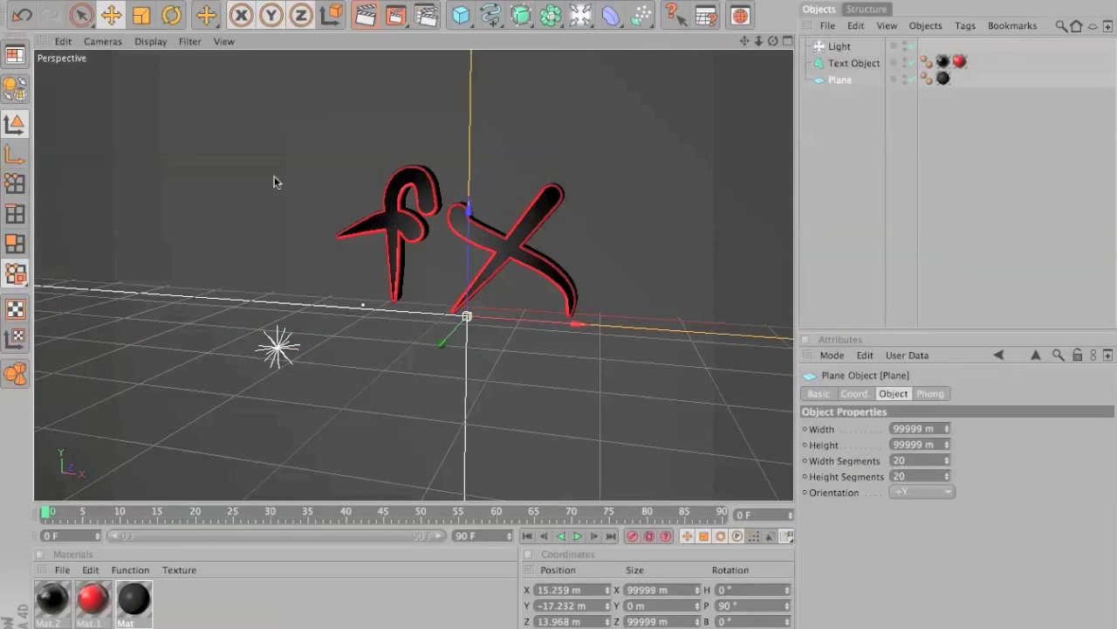
pyautogui.moveTo(744, 41); pyautogui.dragTo(709, 36)
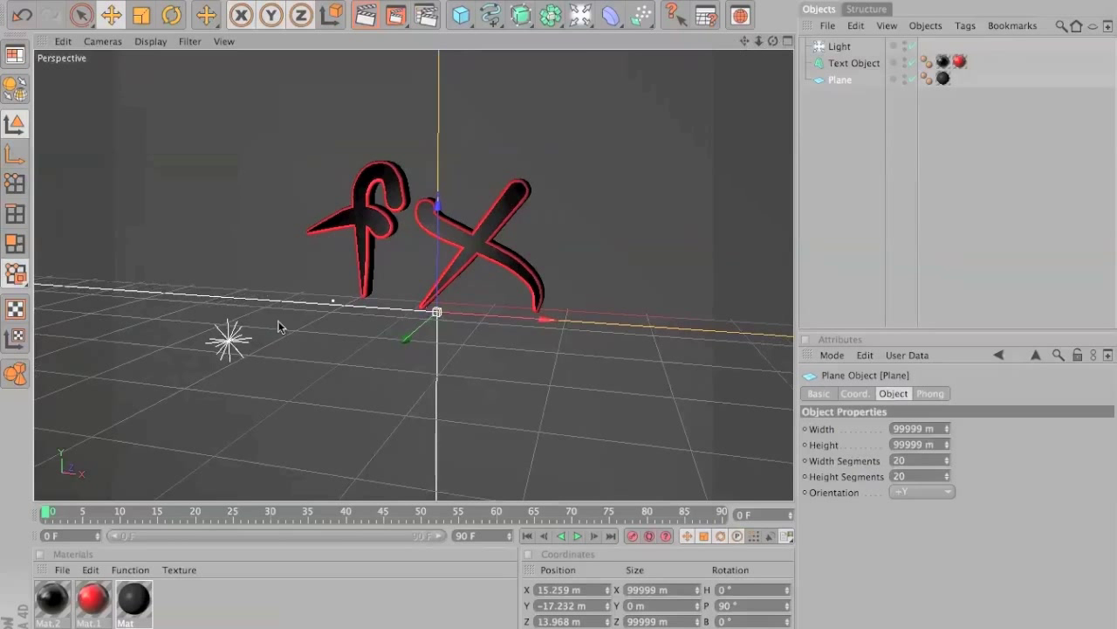
pyautogui.click(840, 47)
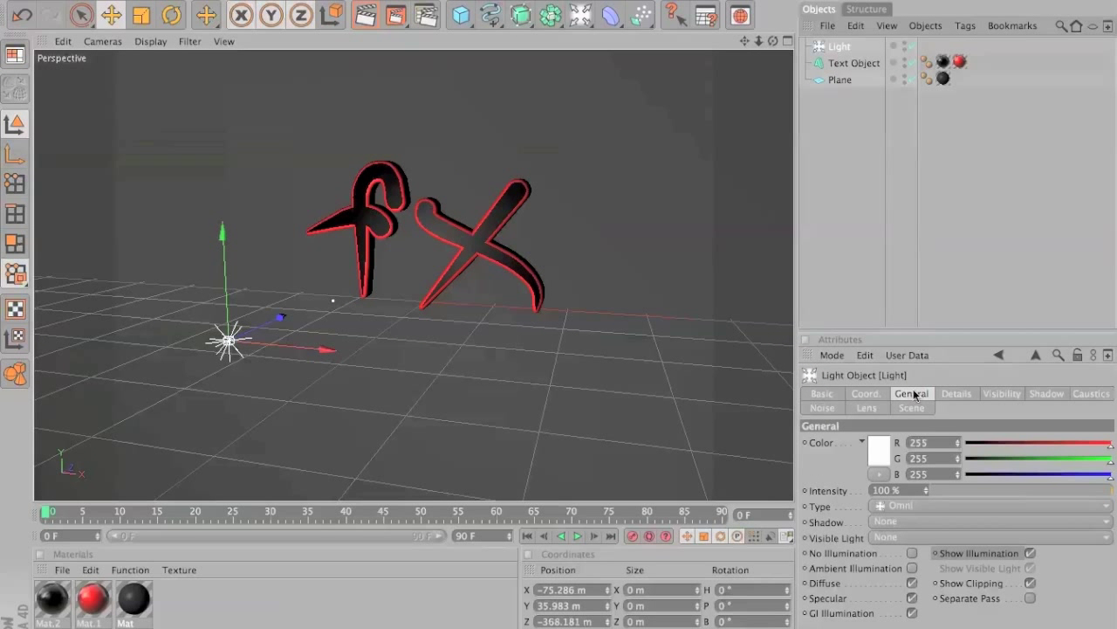
pyautogui.click(986, 521)
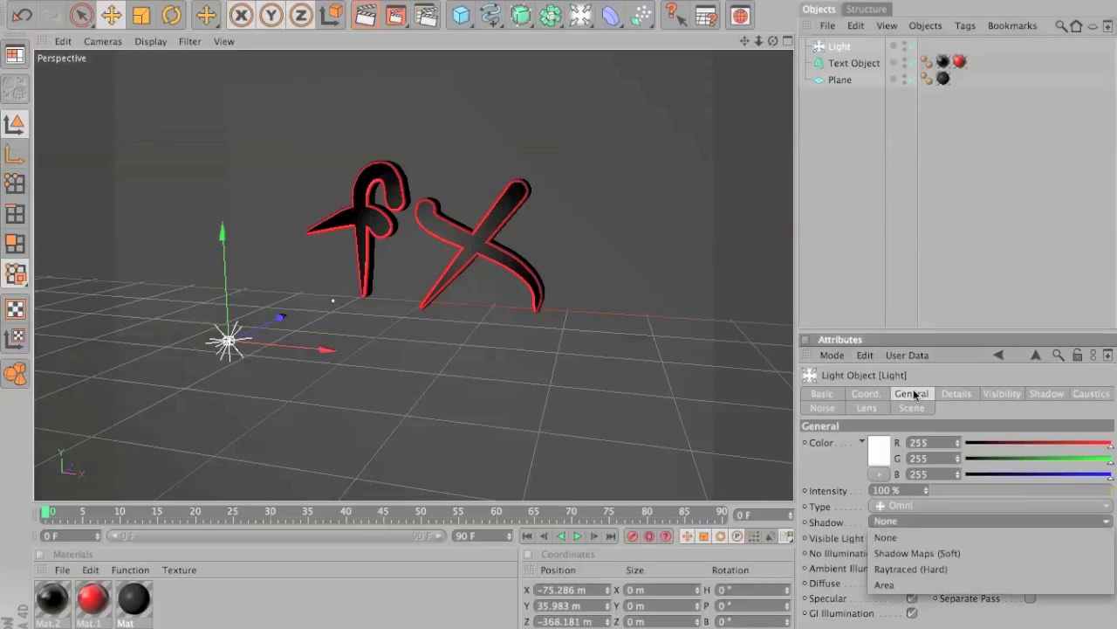
pyautogui.click(942, 559)
pyautogui.click(371, 15)
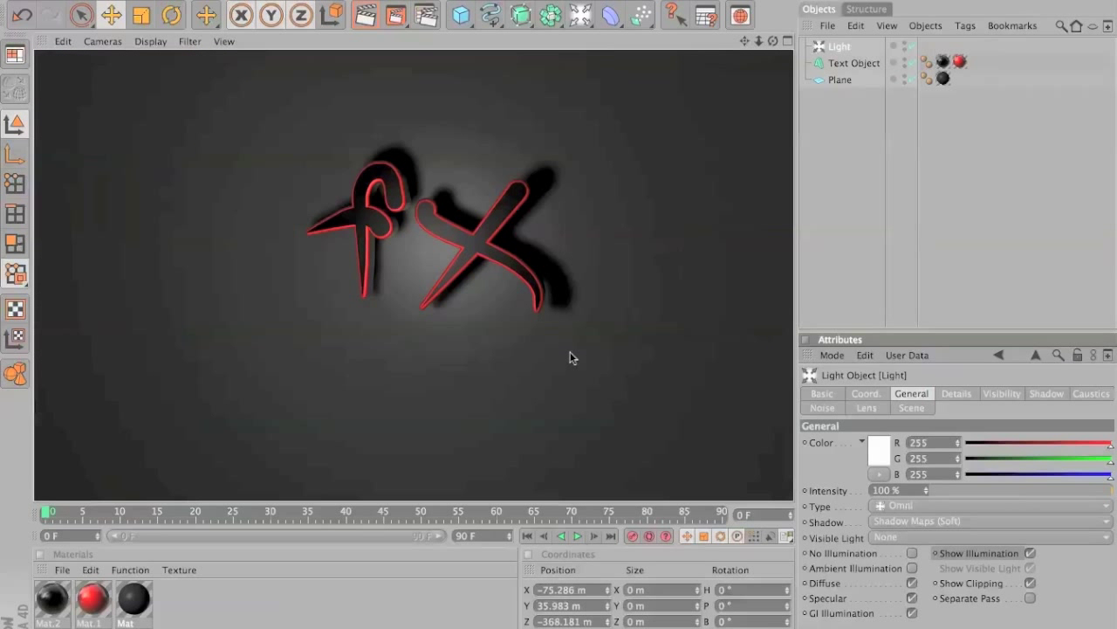
pyautogui.click(635, 191)
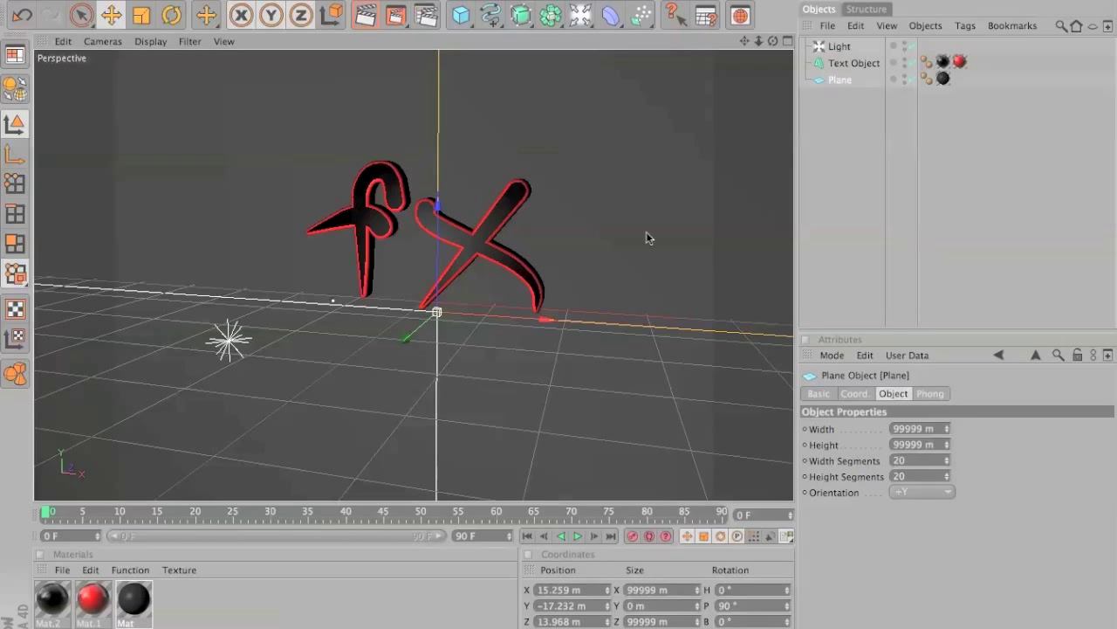
# Add a second omni light and place it below the text at about X -23 m, Y -30 m, Z -46 m.
pyautogui.click(580, 15)
pyautogui.moveTo(434, 303); pyautogui.dragTo(462, 306)
pyautogui.moveTo(411, 193)
pyautogui.mouseDown()
pyautogui.moveTo(571, 279)
pyautogui.moveTo(416, 204)
pyautogui.mouseUp()
pyautogui.moveTo(435, 303)
pyautogui.mouseDown()
pyautogui.moveTo(570, 278)
pyautogui.moveTo(428, 307)
pyautogui.mouseUp()
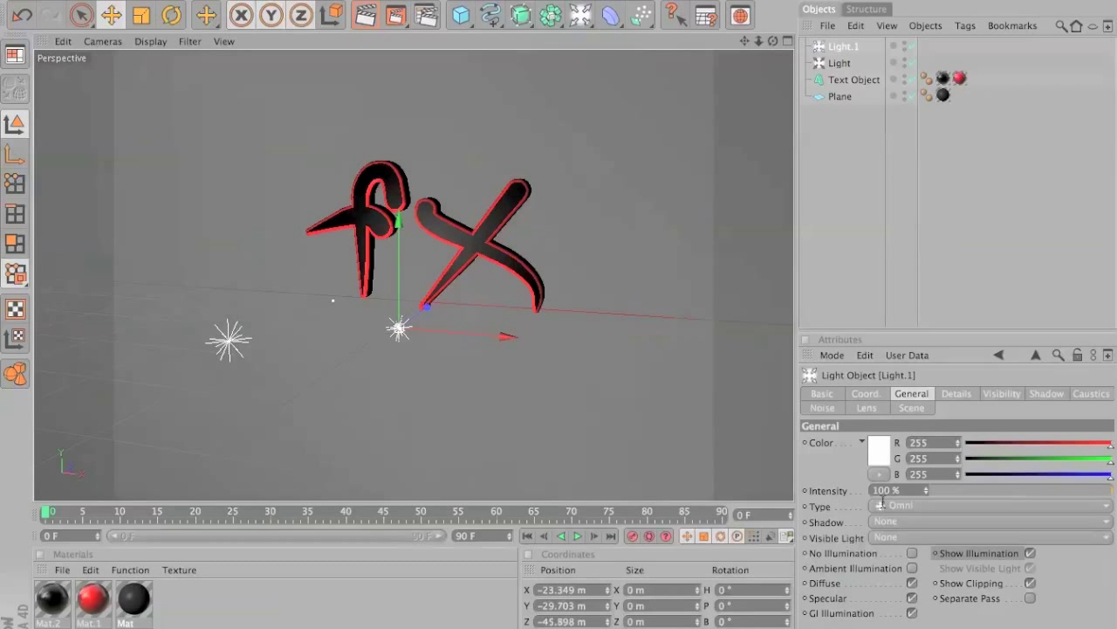
# Set the second light's visible light to Volumetric.
pyautogui.click(895, 536)
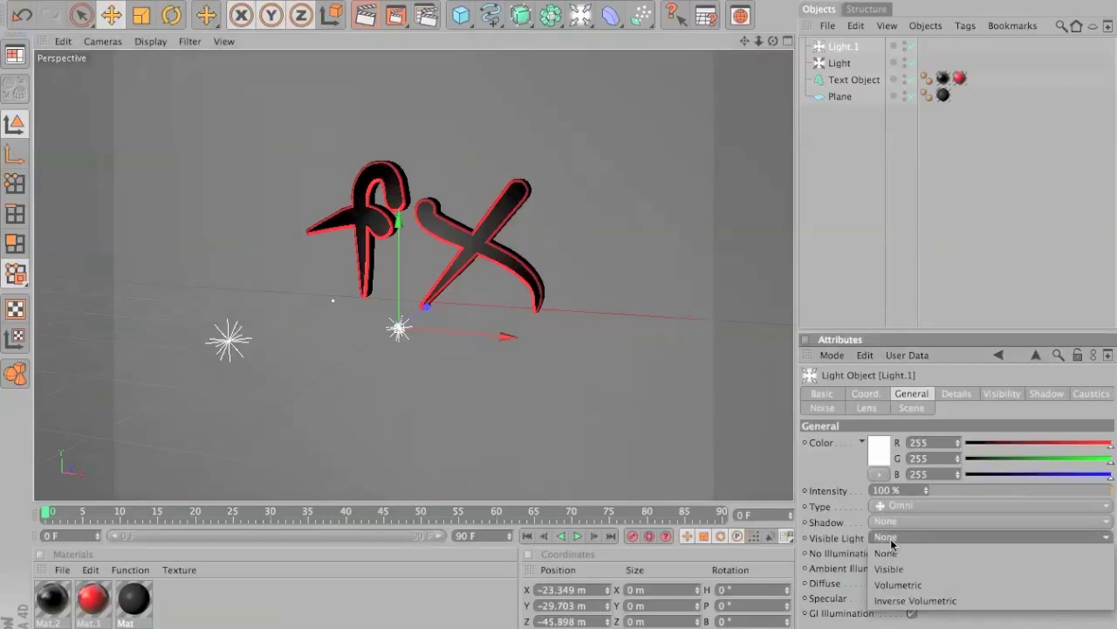
pyautogui.click(909, 592)
pyautogui.moveTo(471, 272); pyautogui.dragTo(570, 279)
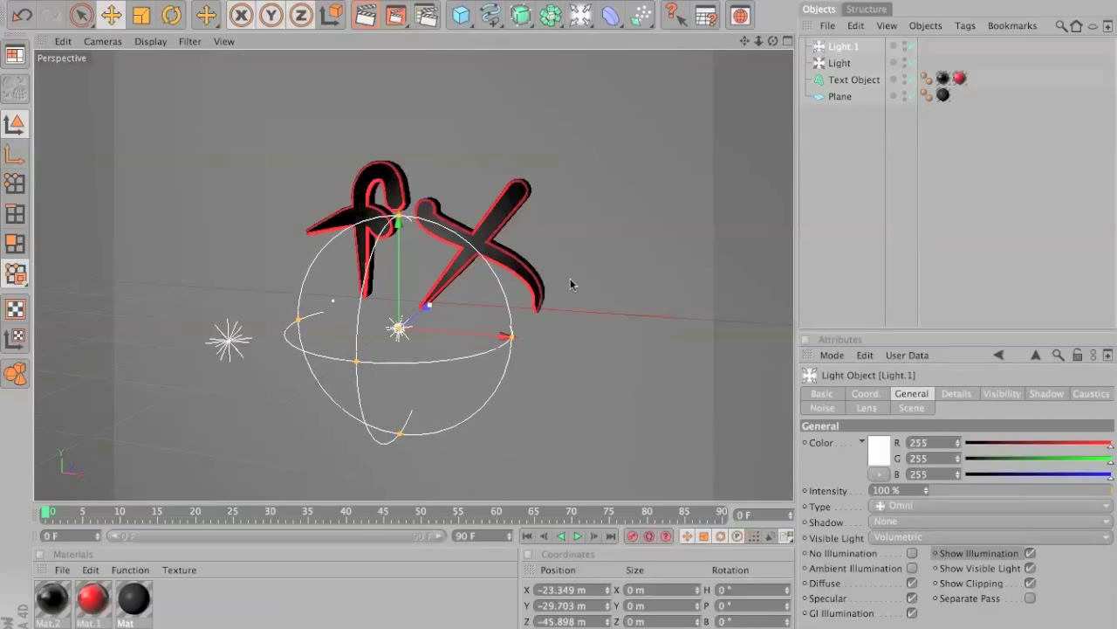
# Colour the second light pure red (255, 0, 0) and render a preview of its glow.
pyautogui.click(882, 459)
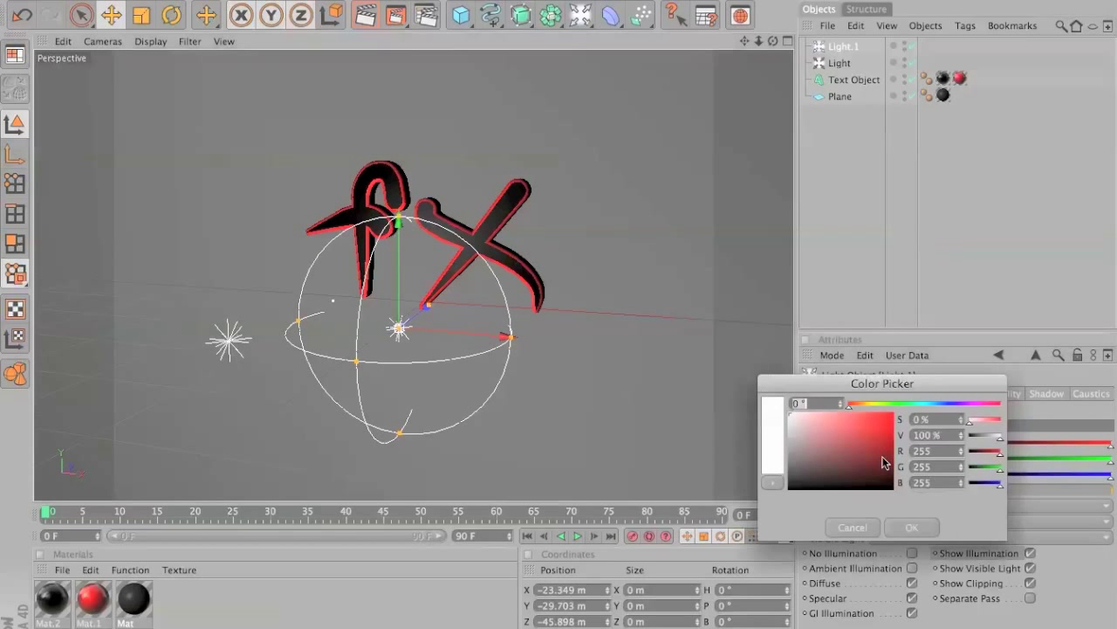
pyautogui.click(888, 421)
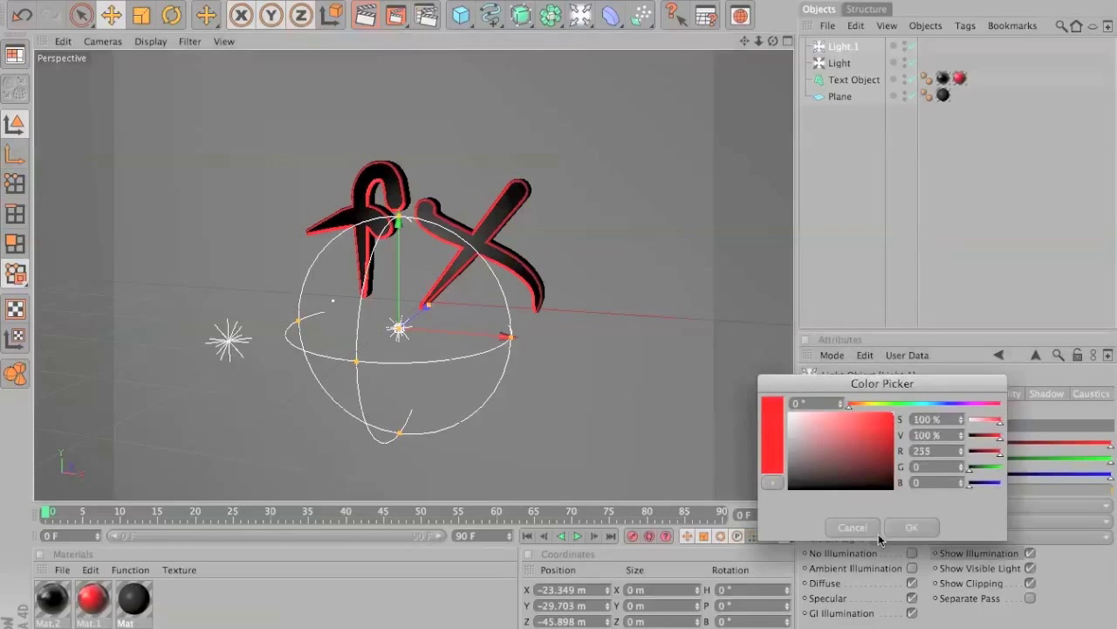
pyautogui.click(912, 527)
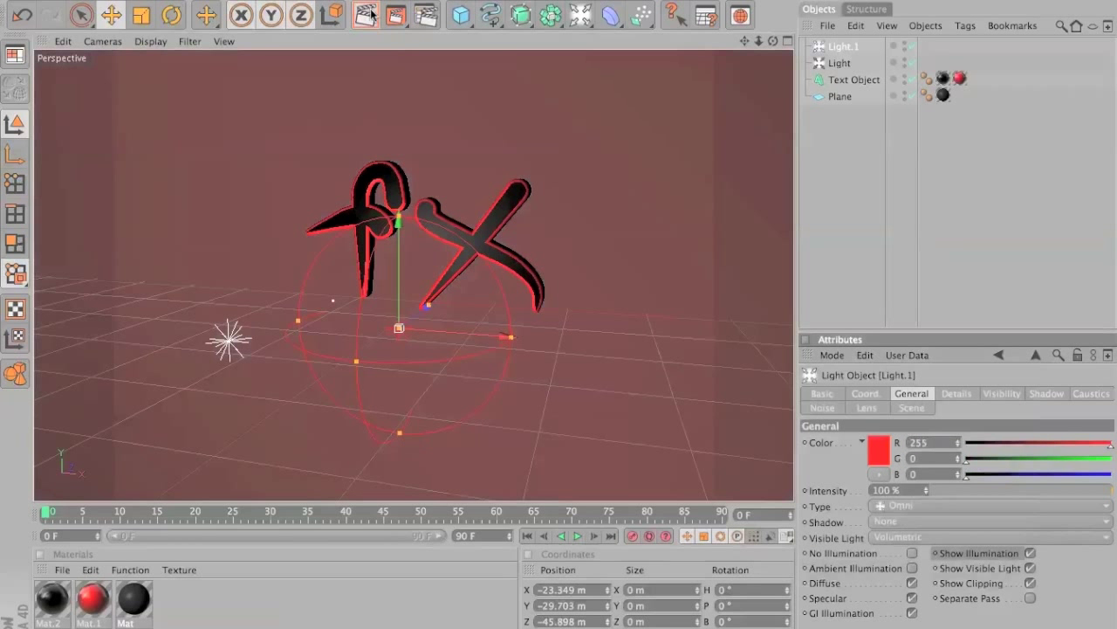
pyautogui.hotkey('ctrl', 'r')
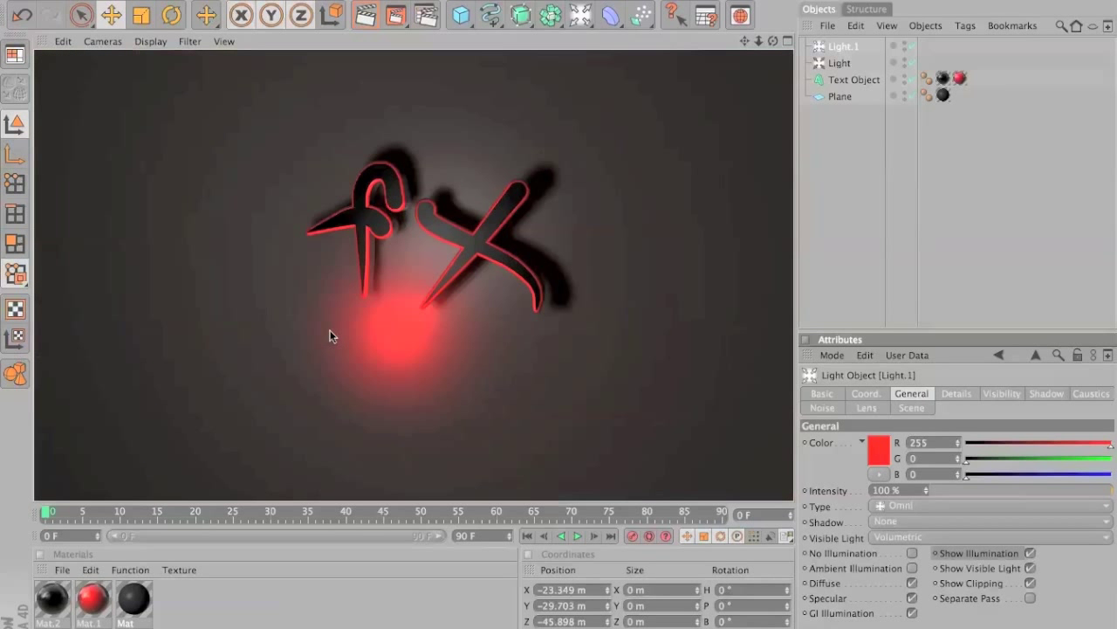
pyautogui.click(285, 118)
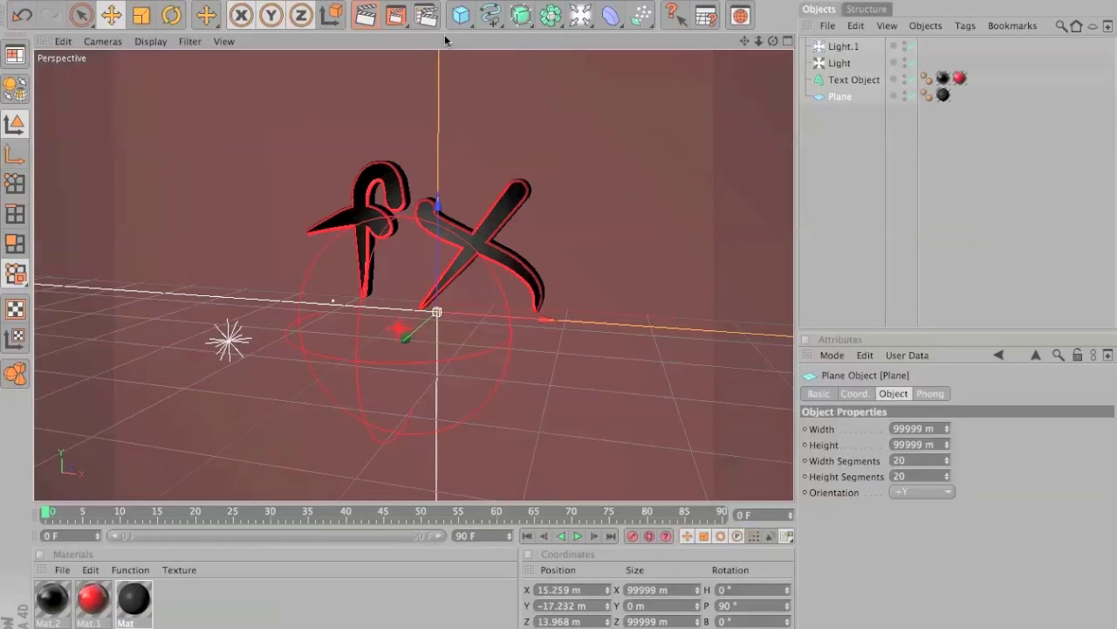
# Frame the F X text much closer in the perspective view and render a preview.
pyautogui.moveTo(758, 48); pyautogui.dragTo(586, 298)
pyautogui.moveTo(773, 41); pyautogui.dragTo(581, 298)
pyautogui.moveTo(758, 41); pyautogui.dragTo(581, 297)
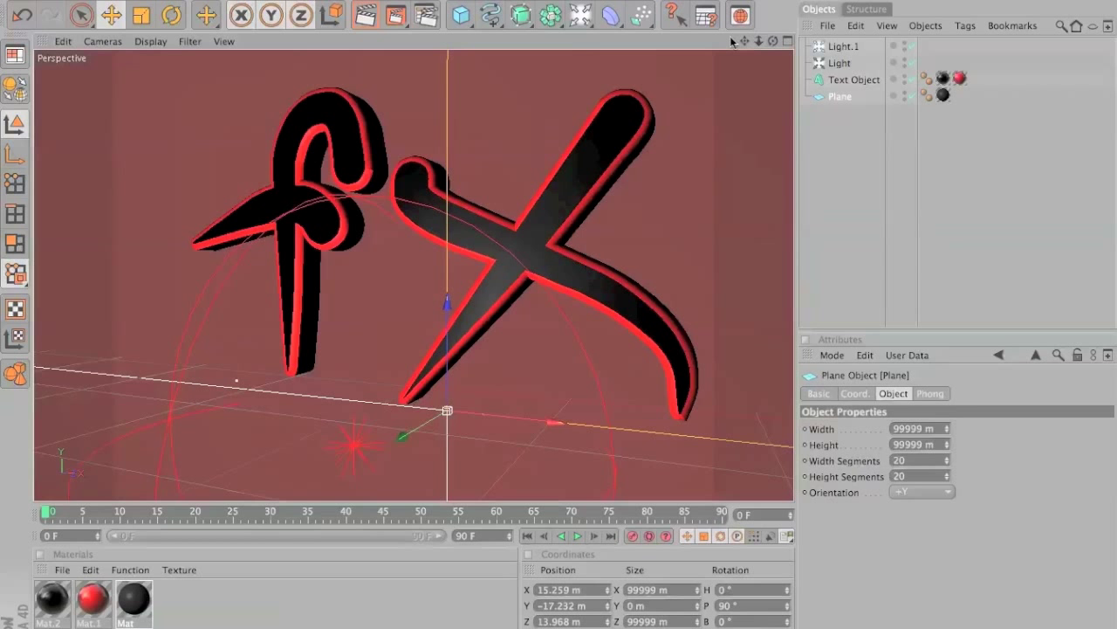
pyautogui.moveTo(745, 41)
pyautogui.mouseDown()
pyautogui.moveTo(582, 302)
pyautogui.moveTo(749, 39)
pyautogui.mouseUp()
pyautogui.click(374, 24)
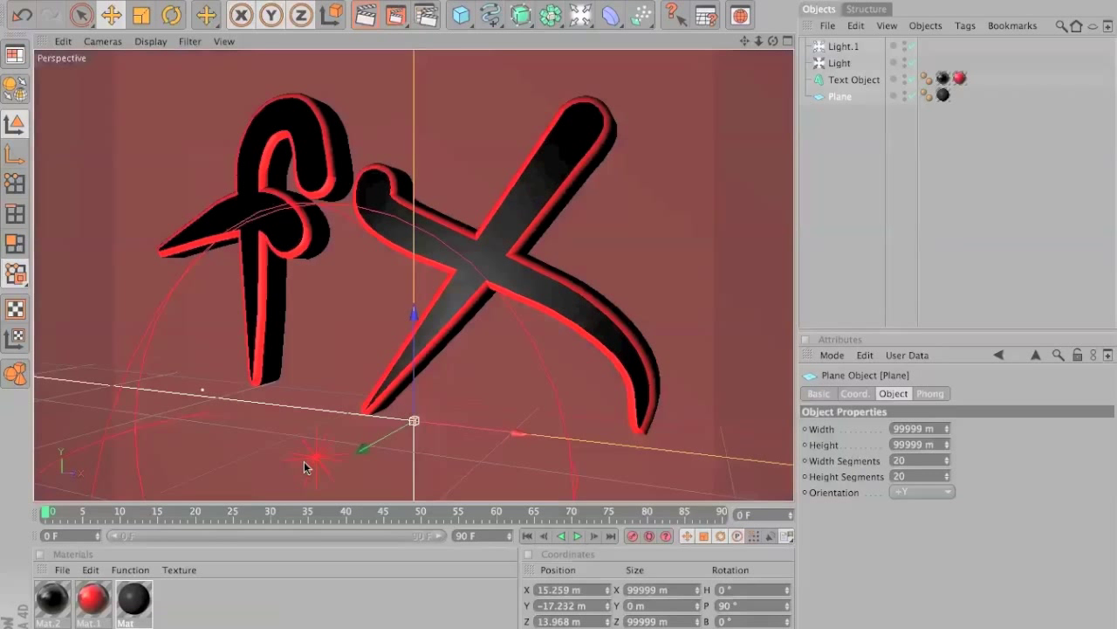
# Move the red light to about X -138 m, Y -8 m, Z -49 m and render a preview.
pyautogui.click(316, 459)
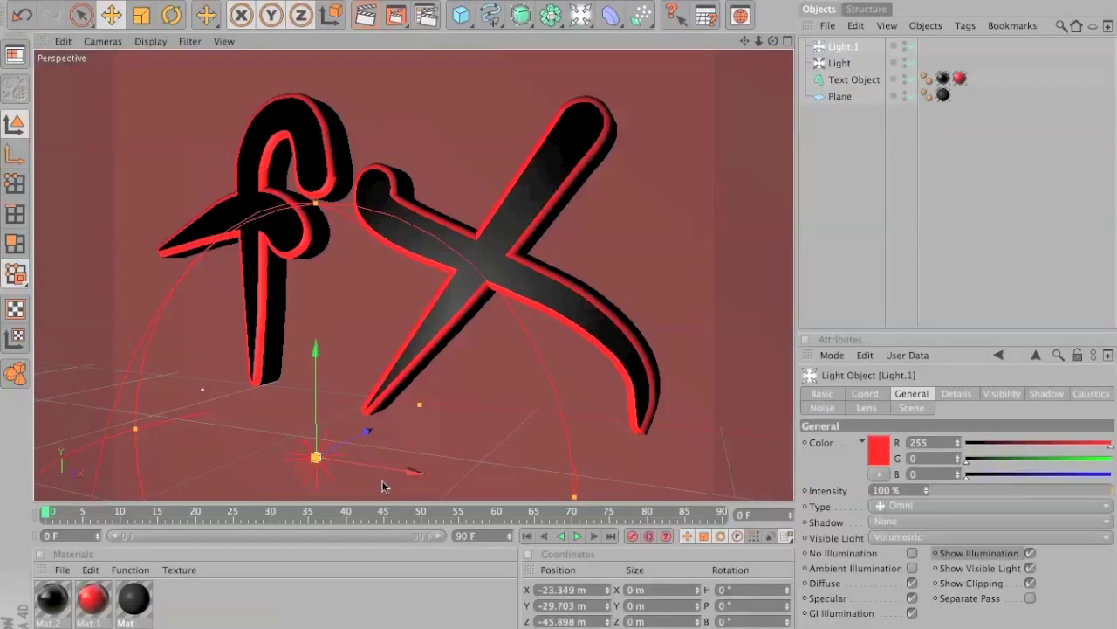
pyautogui.moveTo(384, 467); pyautogui.dragTo(246, 461)
pyautogui.moveTo(176, 363); pyautogui.dragTo(178, 332)
pyautogui.moveTo(242, 386); pyautogui.dragTo(238, 388)
pyautogui.click(366, 14)
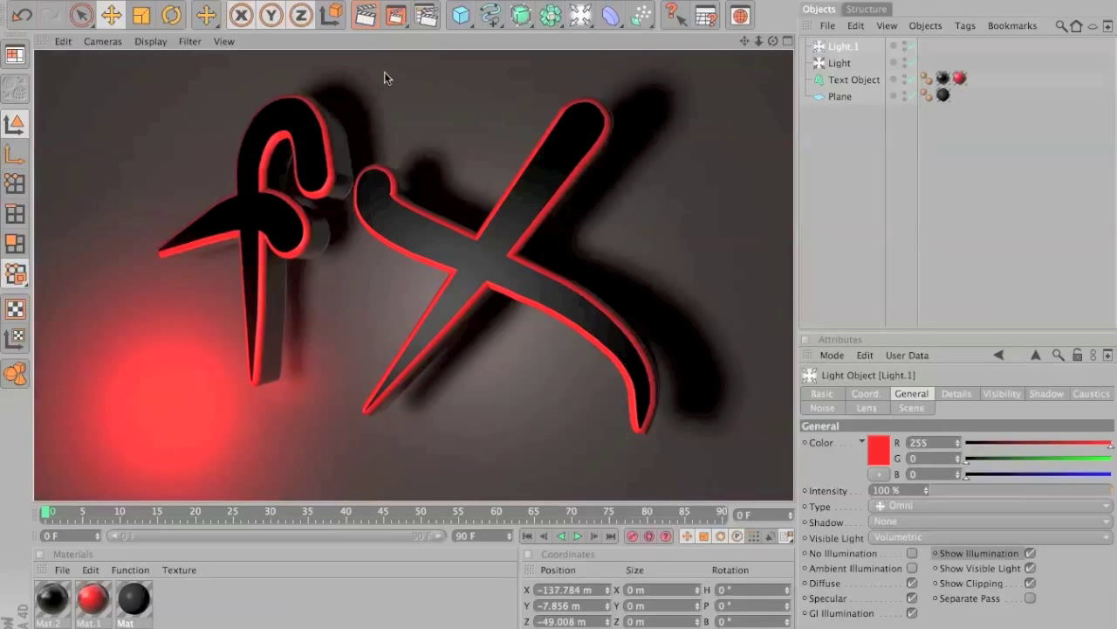
# Bring the red light forward to a Z position of about -139 m and render the view again.
pyautogui.click(176, 403)
pyautogui.moveTo(241, 386); pyautogui.dragTo(134, 415)
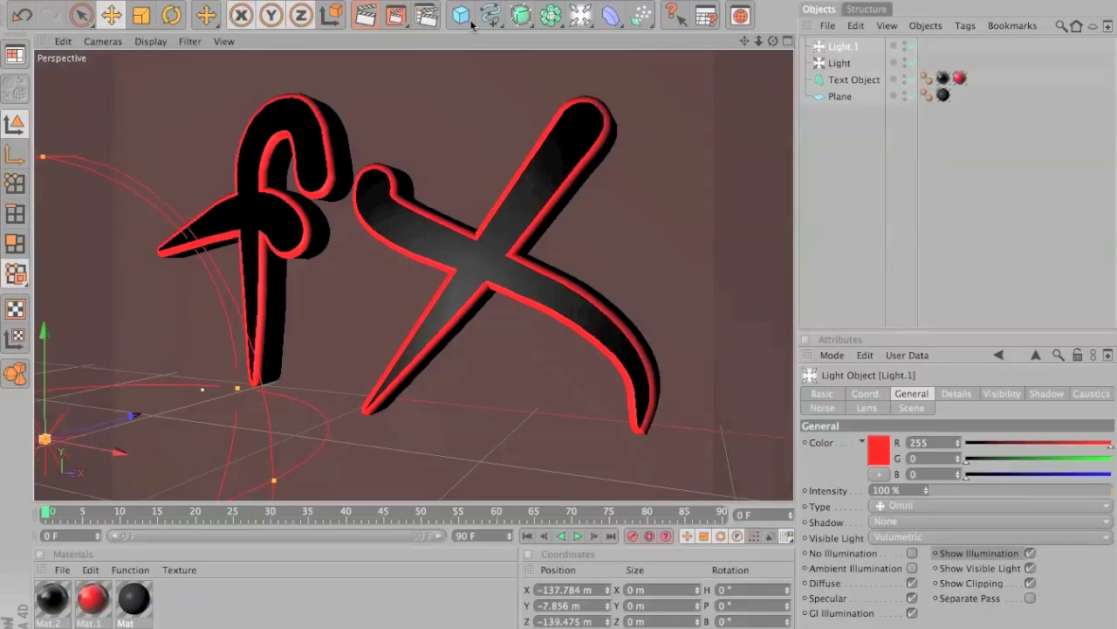
pyautogui.click(371, 16)
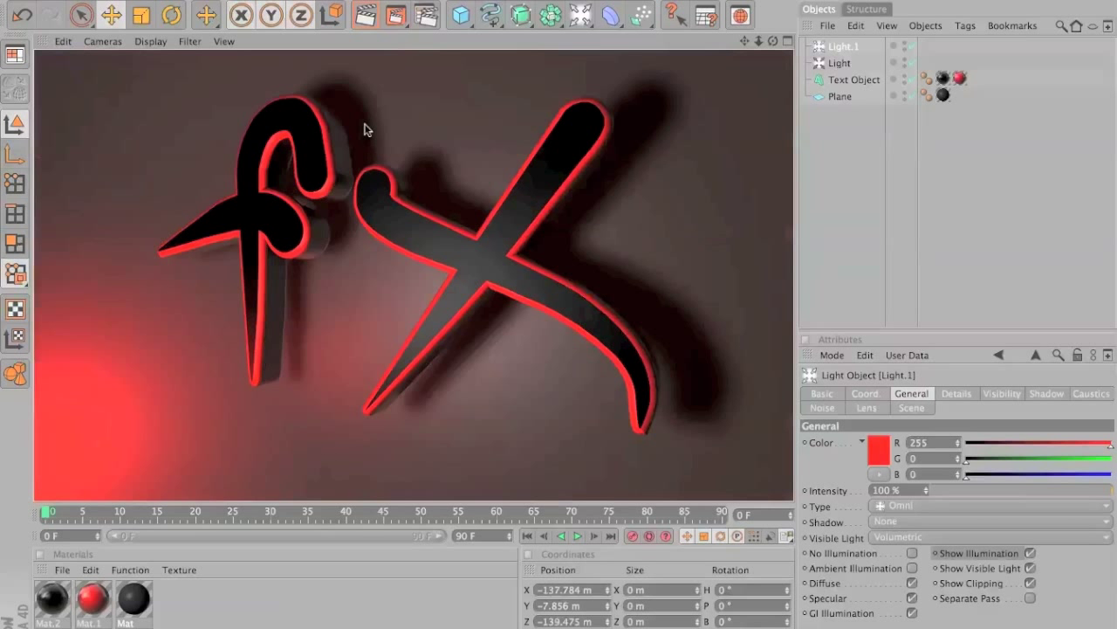
pyautogui.click(114, 170)
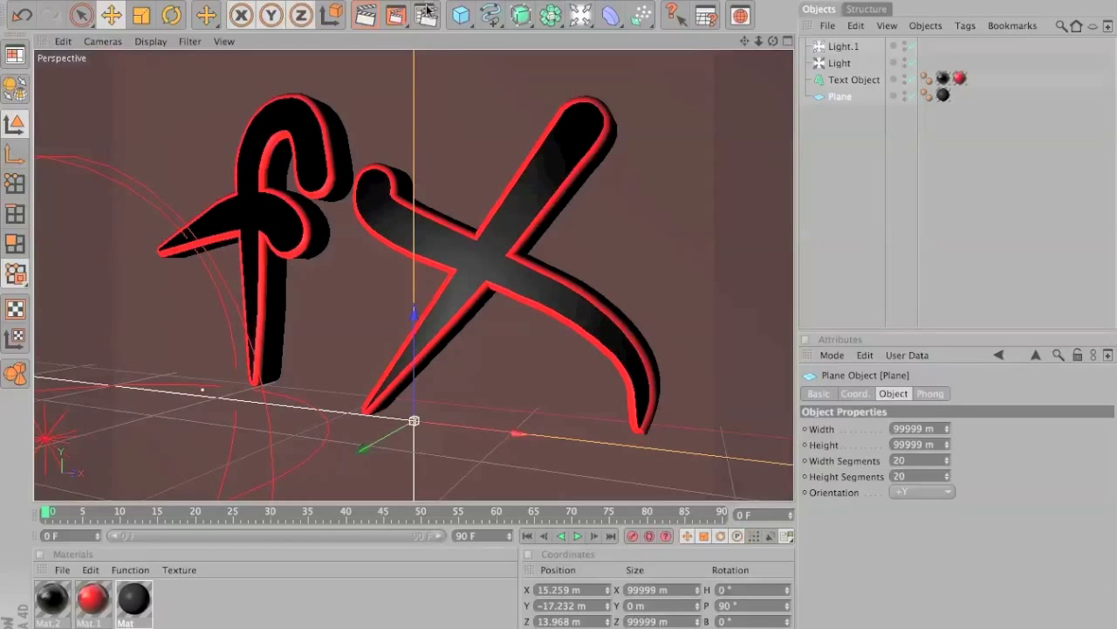
# Set the render output size to 100 x 100 pixels and the resolution to 280 pixels per inch.
pyautogui.click(427, 13)
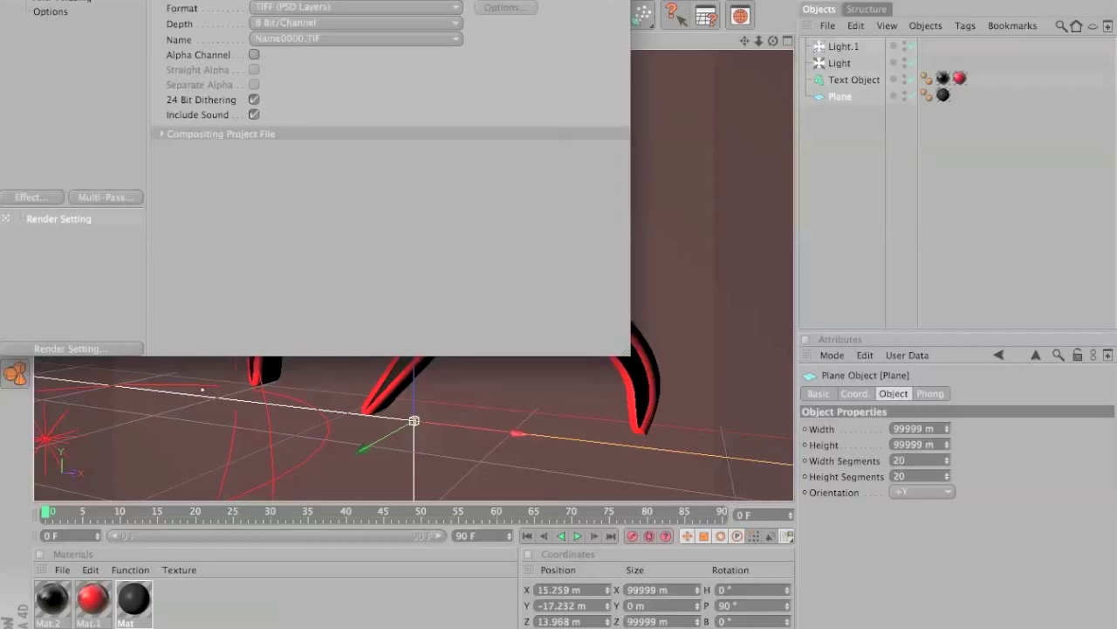
pyautogui.click(49, 0)
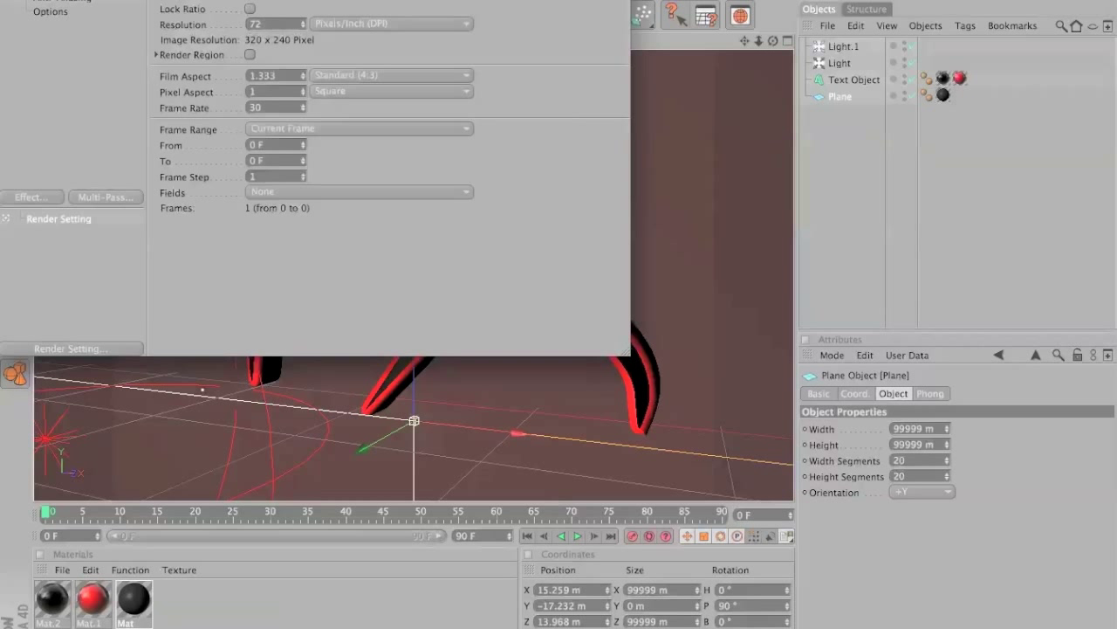
pyautogui.press('Tab')
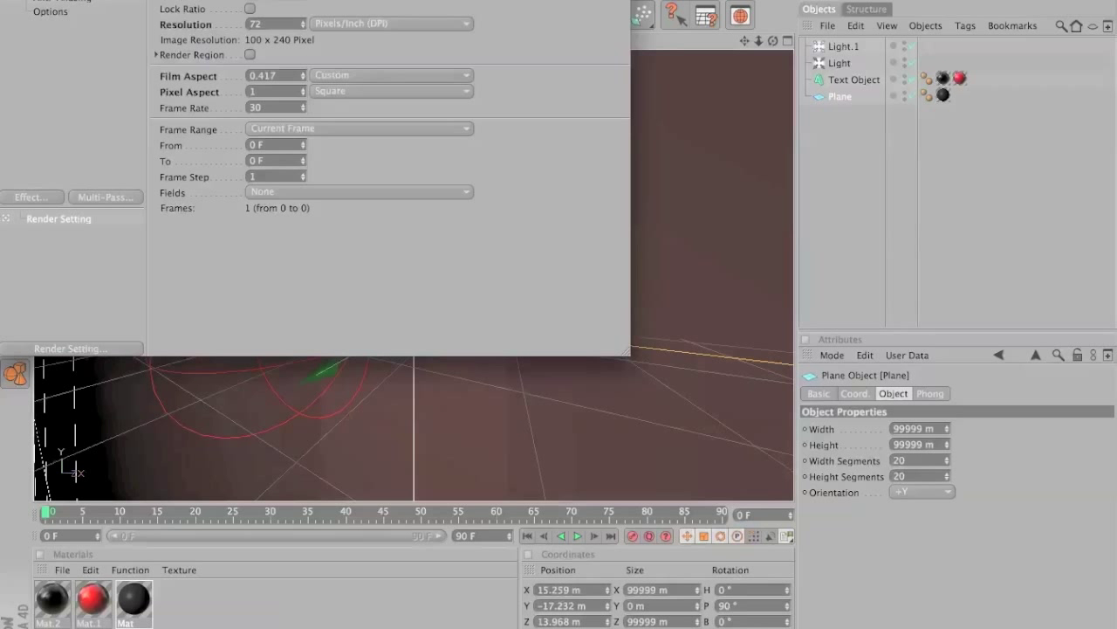
pyautogui.click(288, 28)
pyautogui.press('BackSpace')
pyautogui.press('BackSpace')
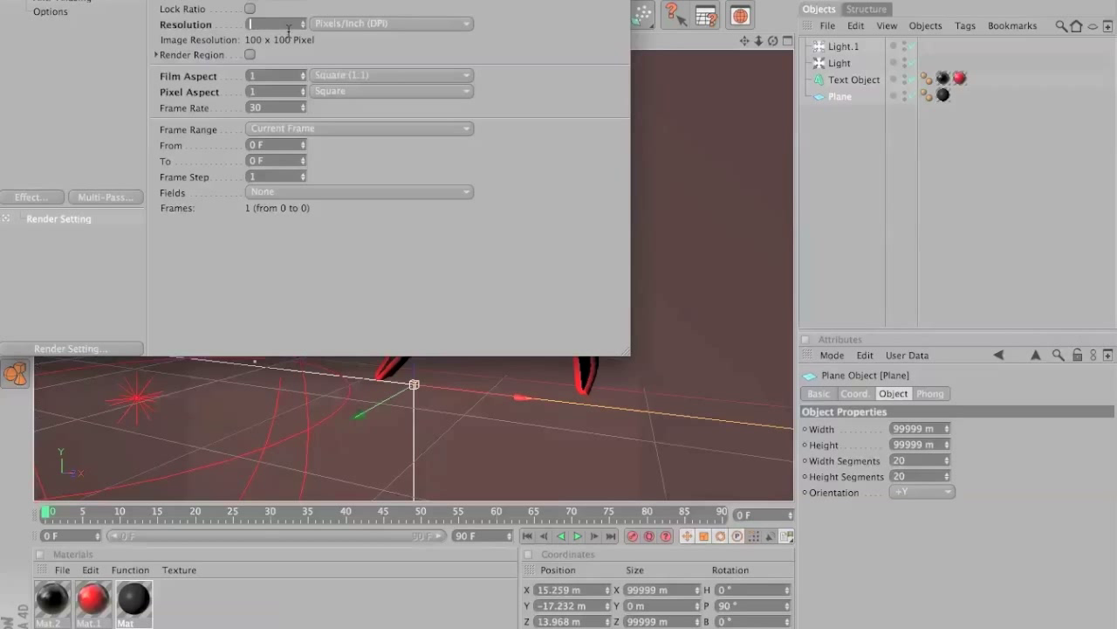
pyautogui.write('280')
# Set the render's save format to JPEG with a quality of 100 in its format options.
pyautogui.click(40, 0)
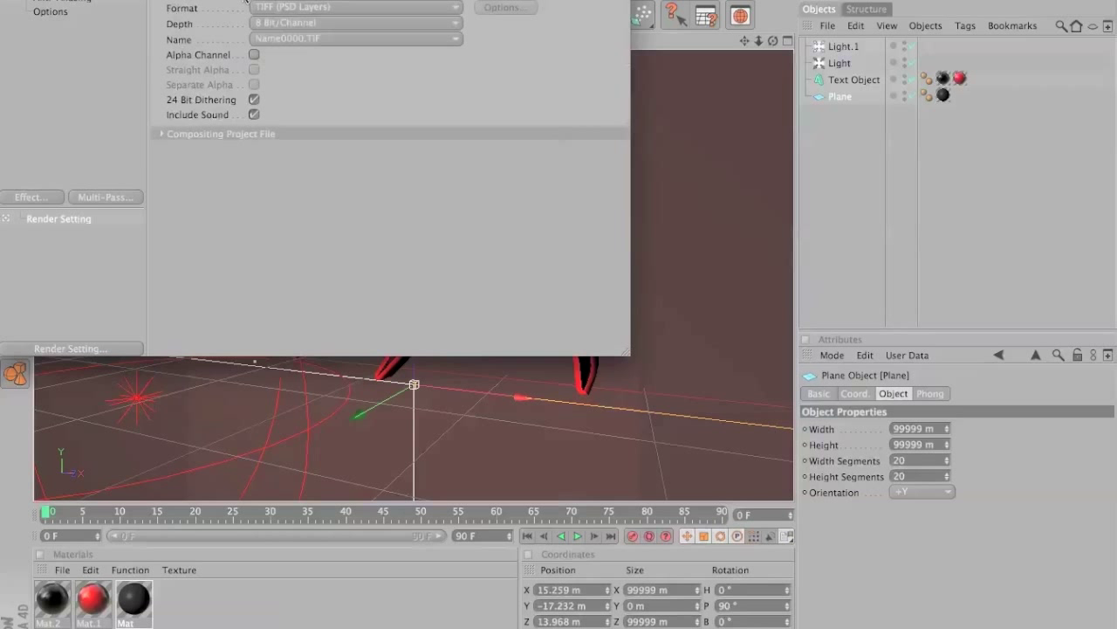
pyautogui.click(262, 7)
pyautogui.click(294, 85)
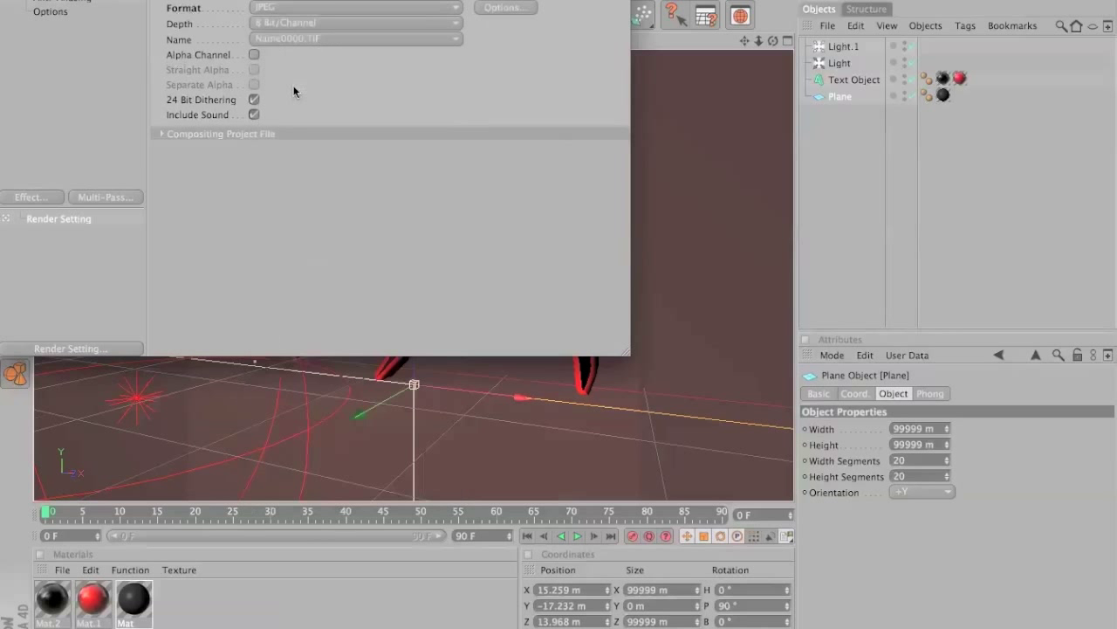
pyautogui.click(320, 8)
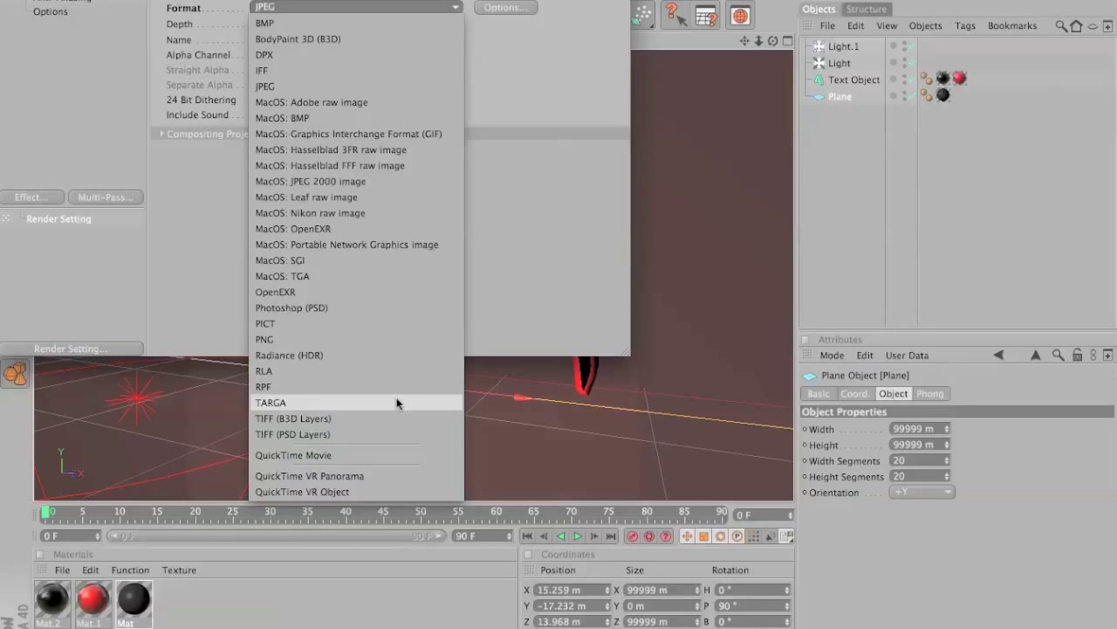
pyautogui.click(363, 434)
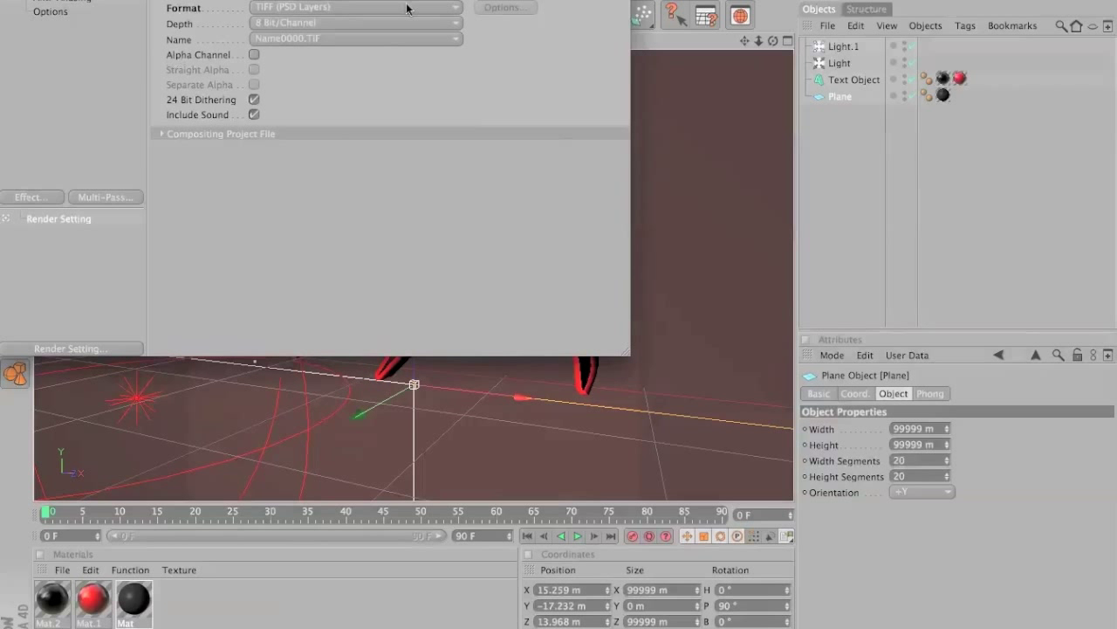
pyautogui.click(407, 8)
pyautogui.click(347, 86)
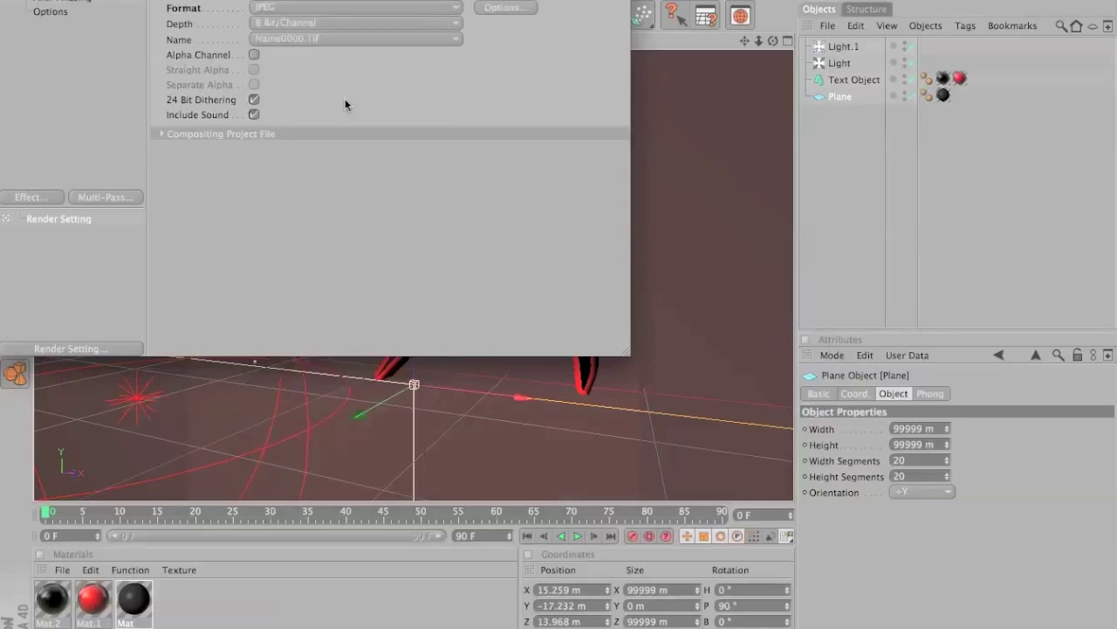
pyautogui.click(523, 6)
pyautogui.write('100')
pyautogui.click(546, 44)
# Set the render's output file to "LAkpsaol;" on the Desktop and close the render settings.
pyautogui.click(577, 2)
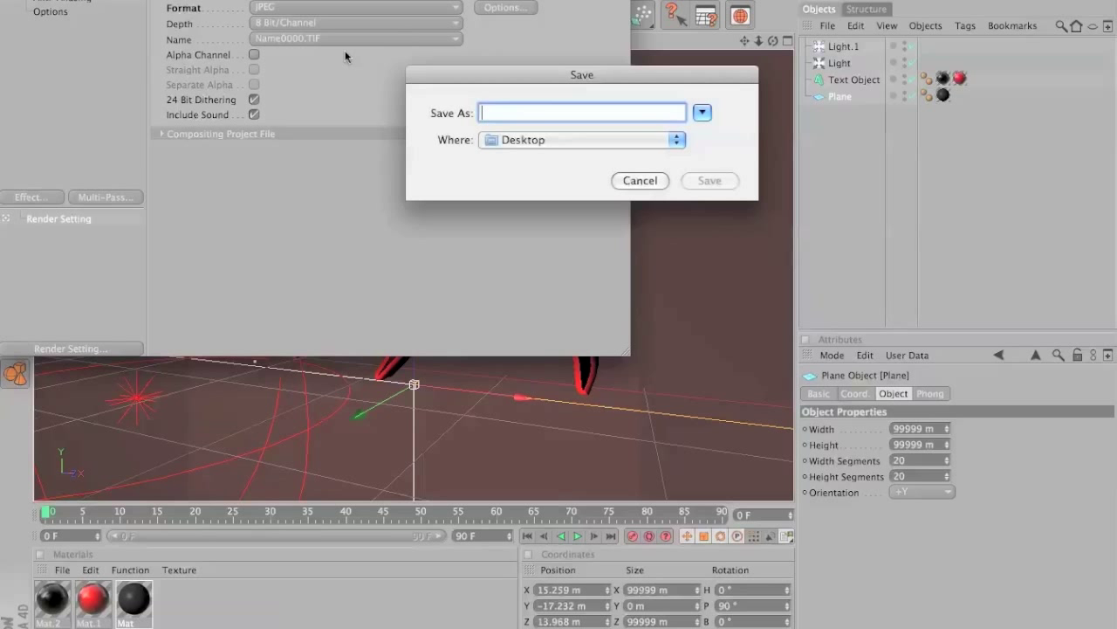
pyautogui.write('LAkpsaol;')
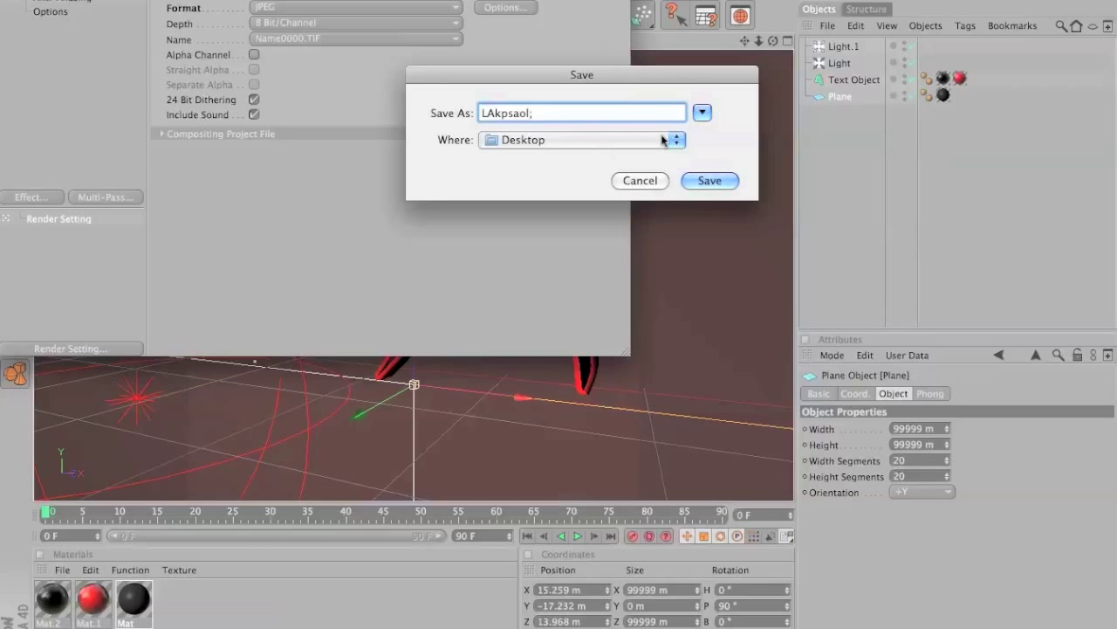
pyautogui.click(601, 146)
pyautogui.click(644, 142)
pyautogui.click(705, 179)
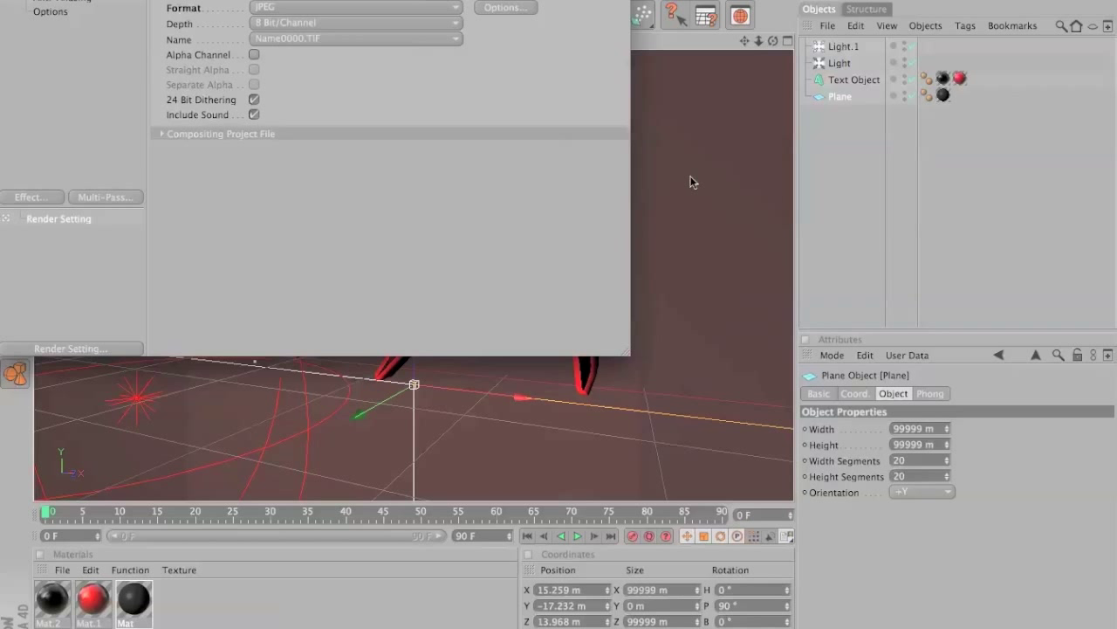
pyautogui.press('super+w')
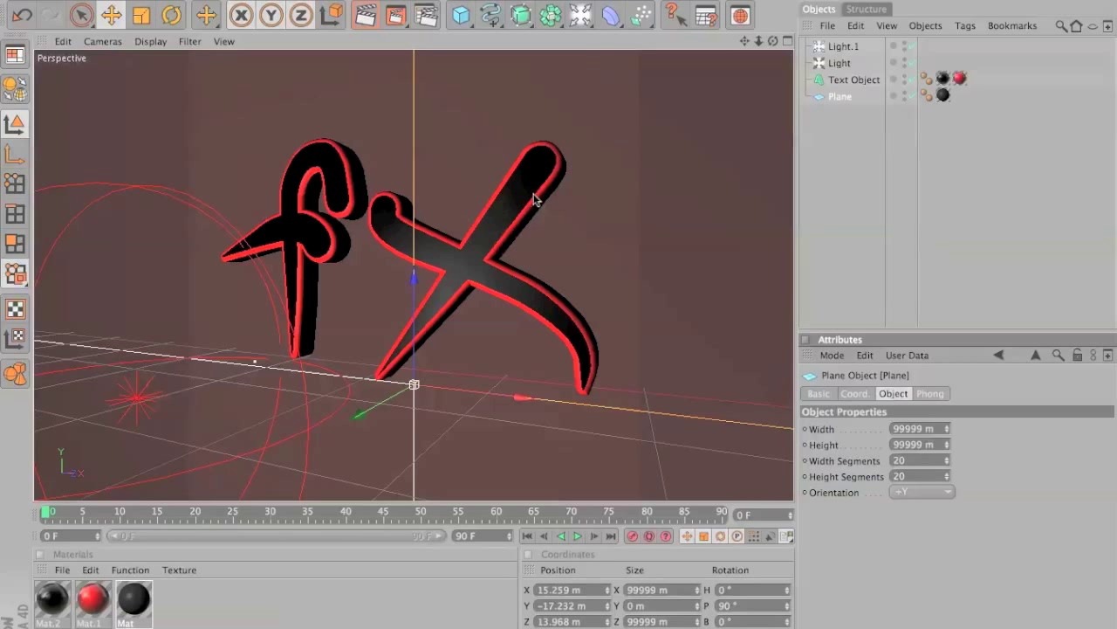
# Frame the perspective view more tightly around the F X text and render it to the Picture Viewer.
pyautogui.moveTo(761, 39); pyautogui.dragTo(556, 350)
pyautogui.moveTo(759, 42); pyautogui.dragTo(556, 351)
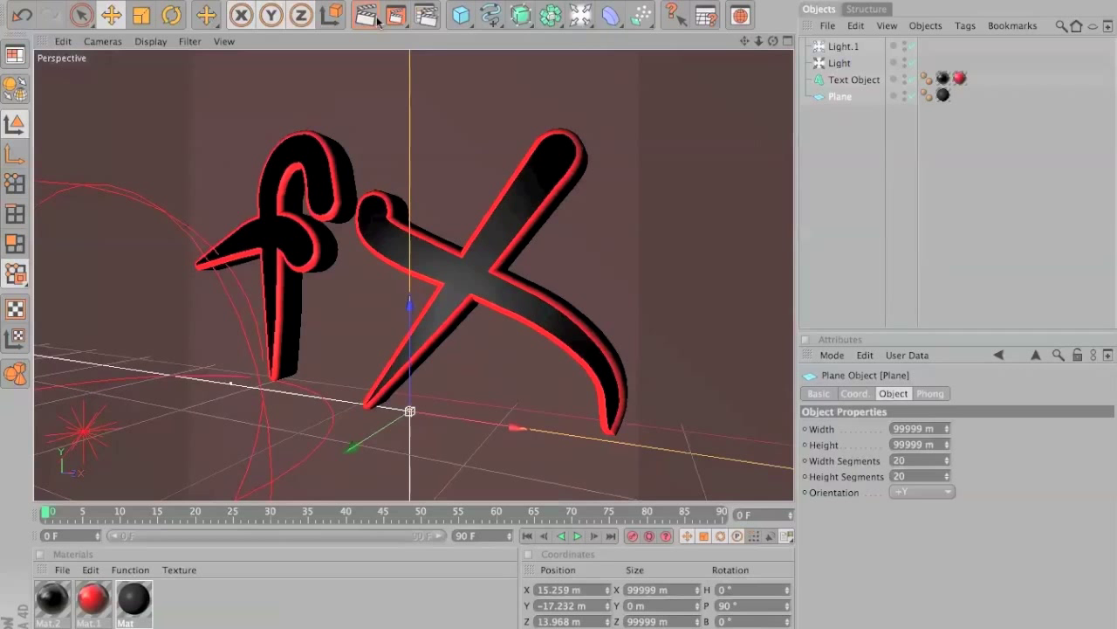
pyautogui.moveTo(772, 42); pyautogui.dragTo(756, 41)
pyautogui.scroll(2, 555, 352)
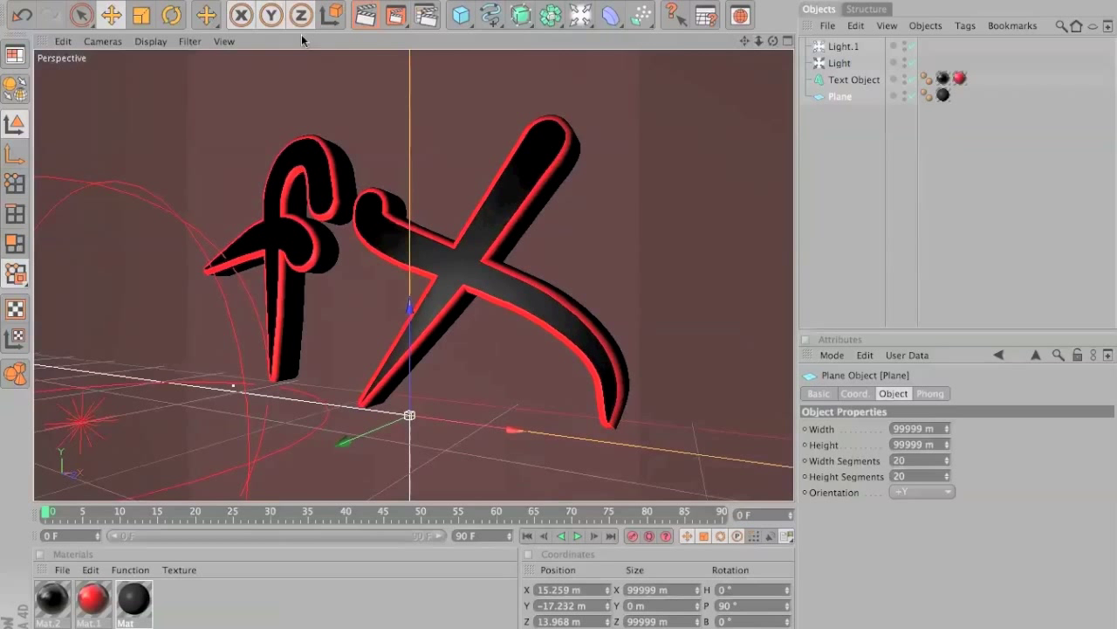
pyautogui.click(404, 18)
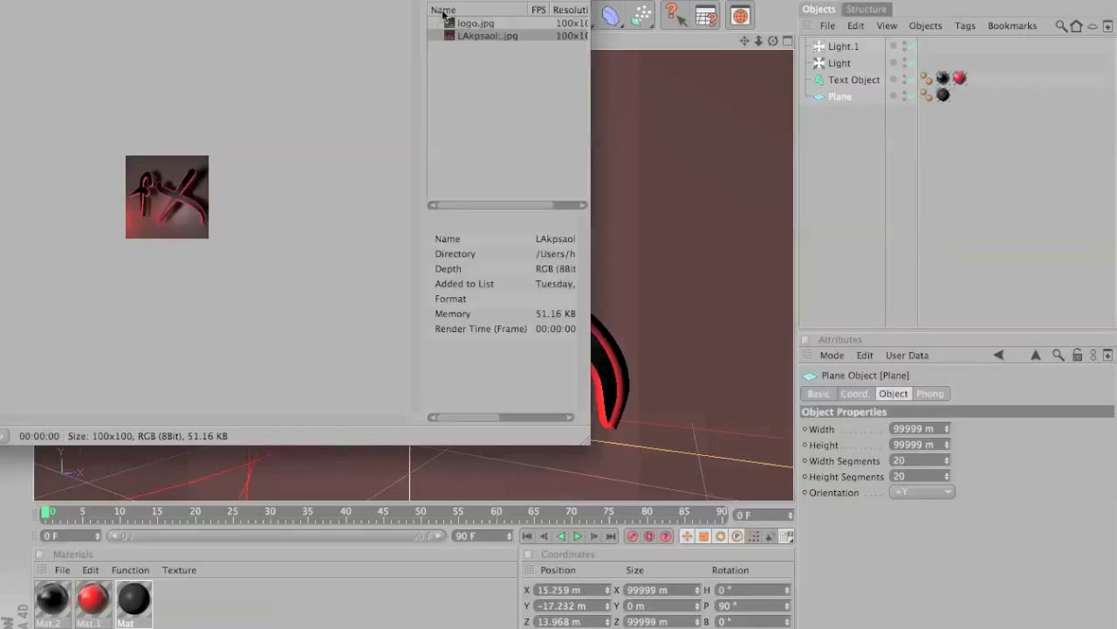
# Save the rendered LAkpsaol;.jpg image from the render list to the Desktop, replacing the existing file.
pyautogui.press('Up')
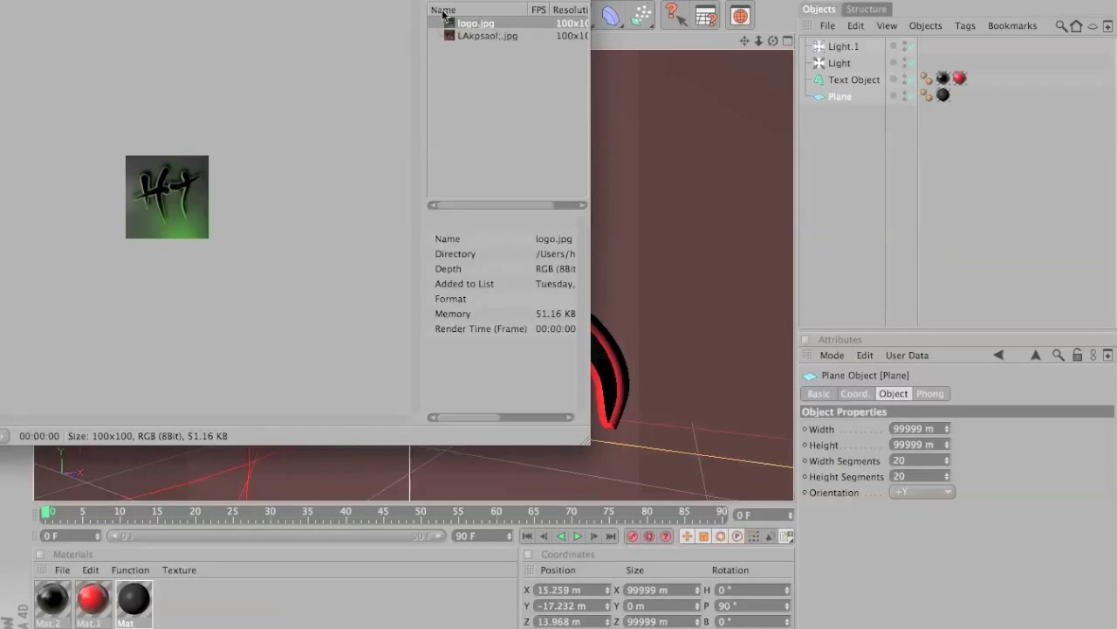
pyautogui.click(479, 35)
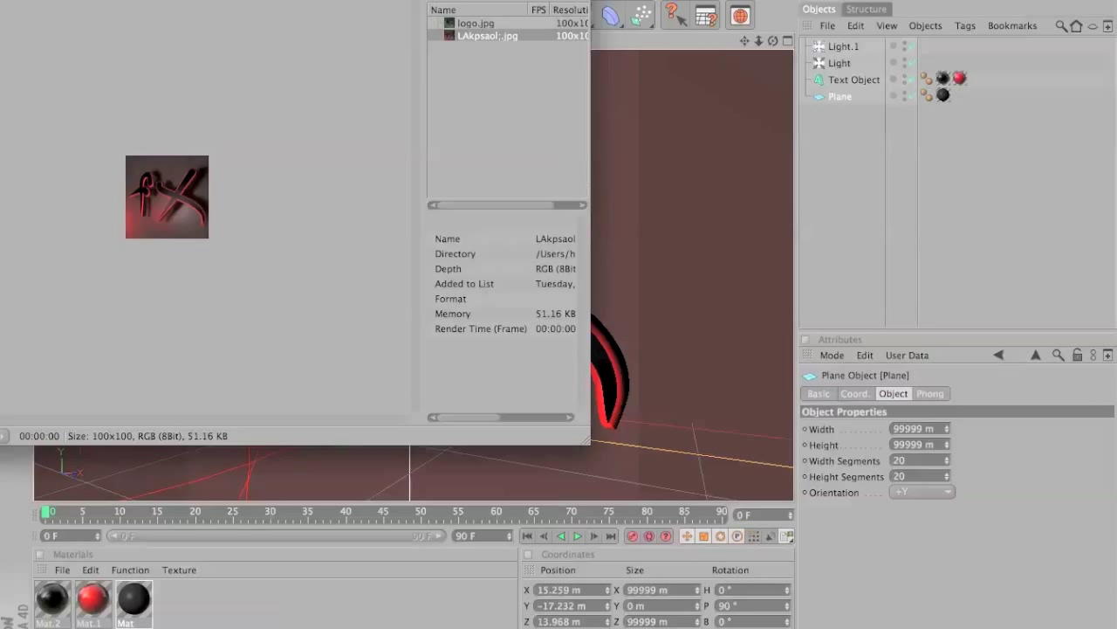
pyautogui.click(0, 0)
pyautogui.click(3, 14)
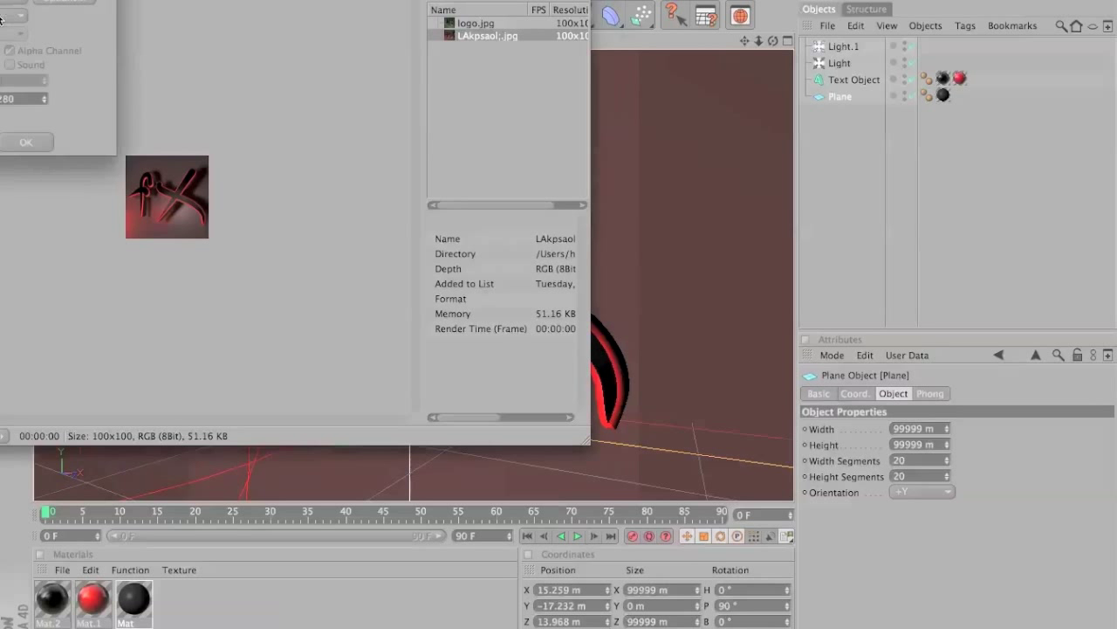
pyautogui.click(26, 142)
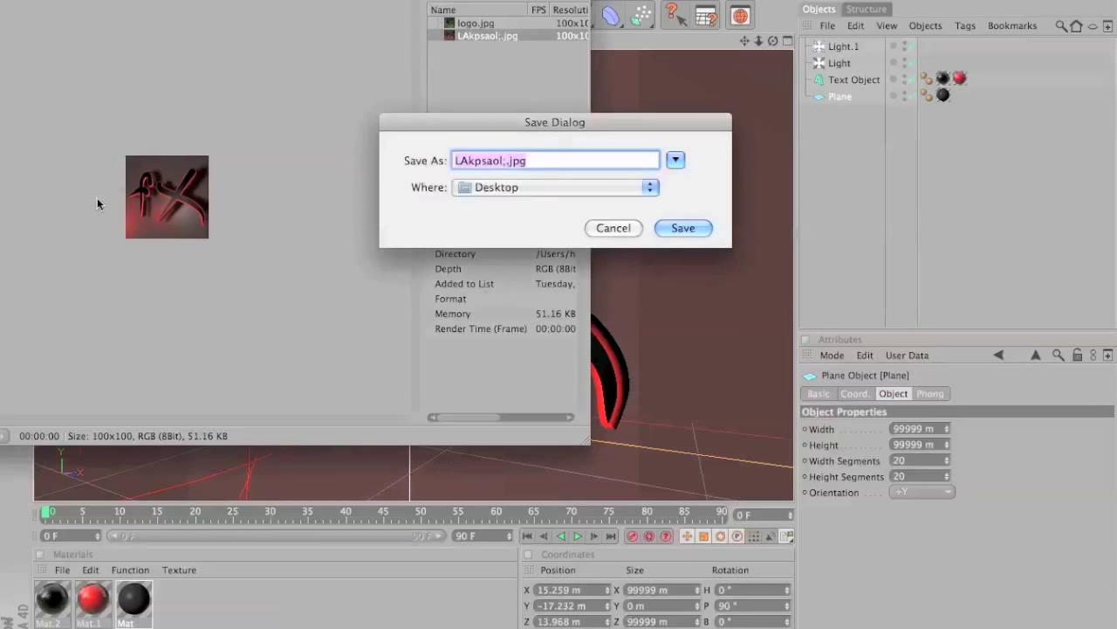
pyautogui.click(690, 231)
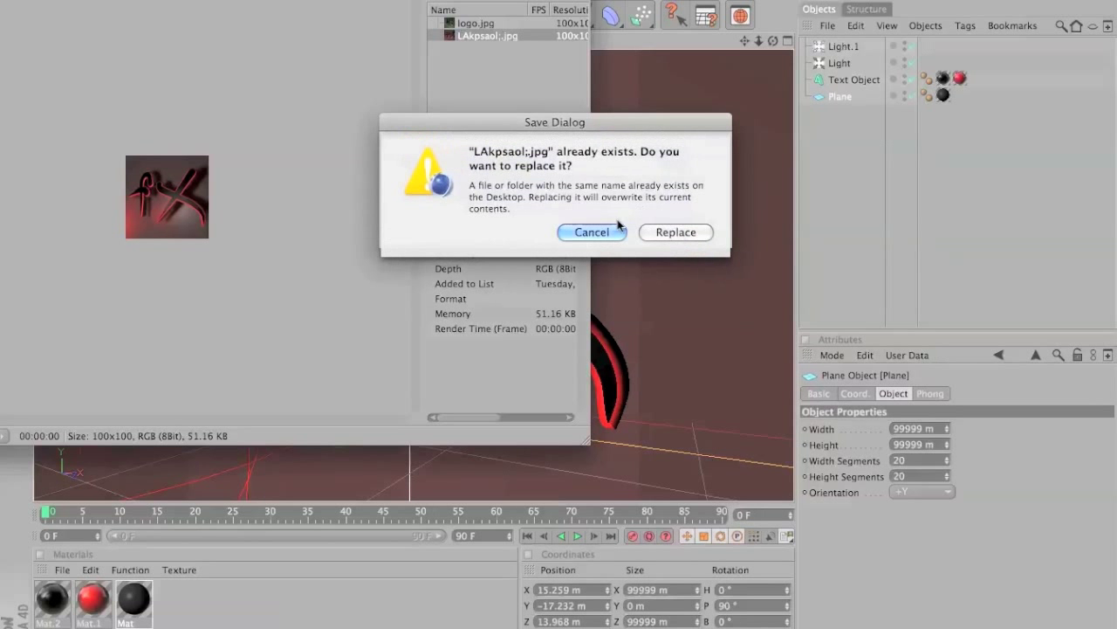
pyautogui.click(677, 233)
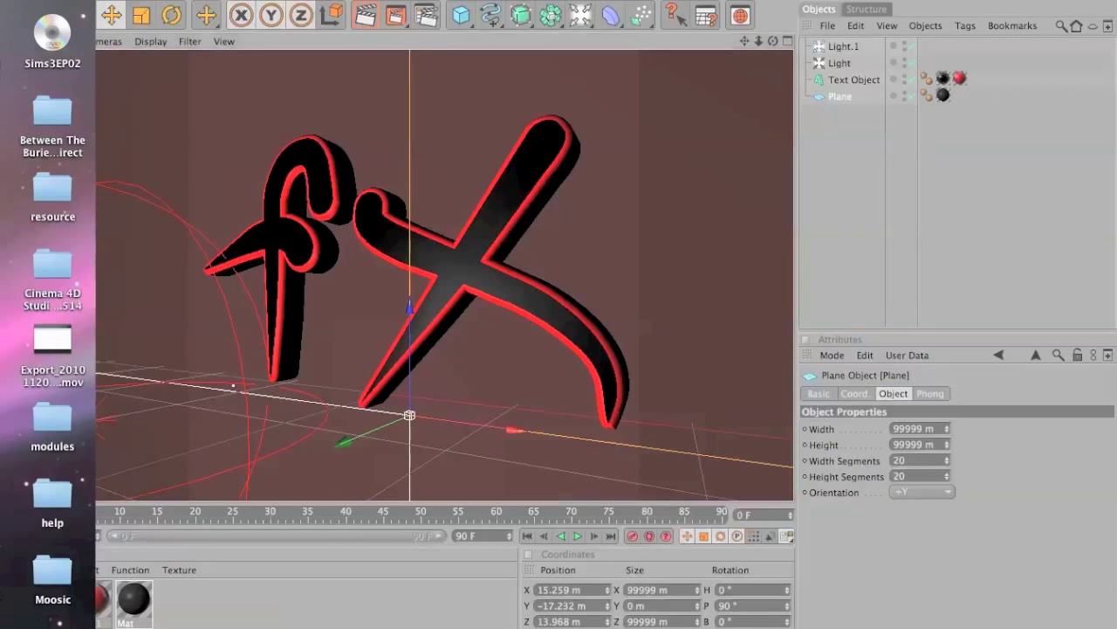
# Open the saved LAkpsaol;.jpg in Preview, inspect the image and close it.
pyautogui.moveTo(1116, 199)
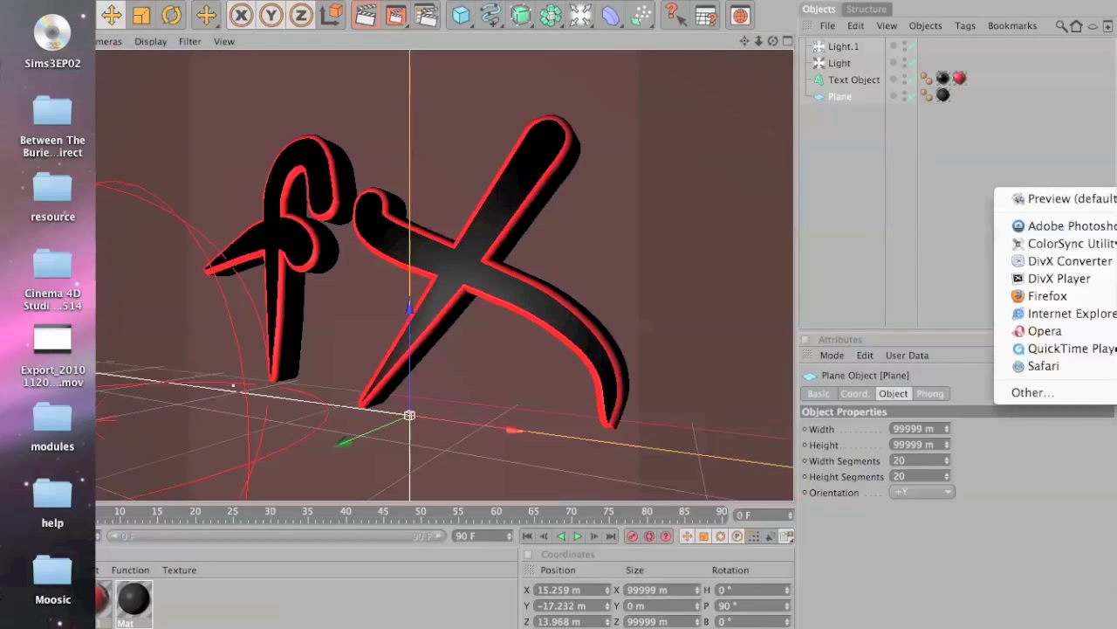
pyautogui.click(1109, 199)
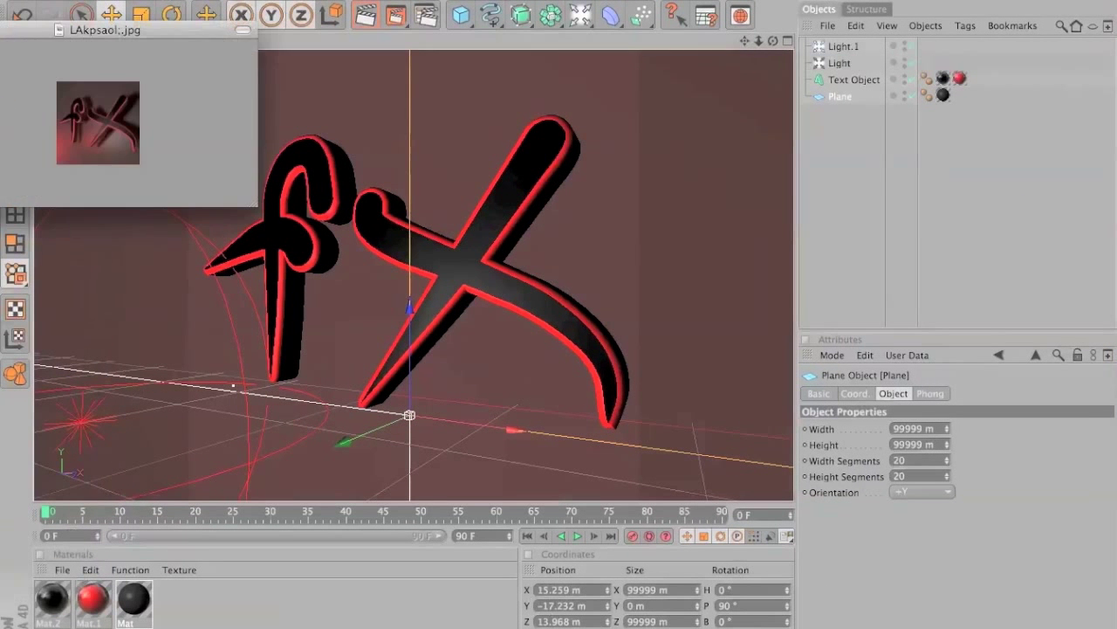
pyautogui.moveTo(73, 31); pyautogui.dragTo(508, 210)
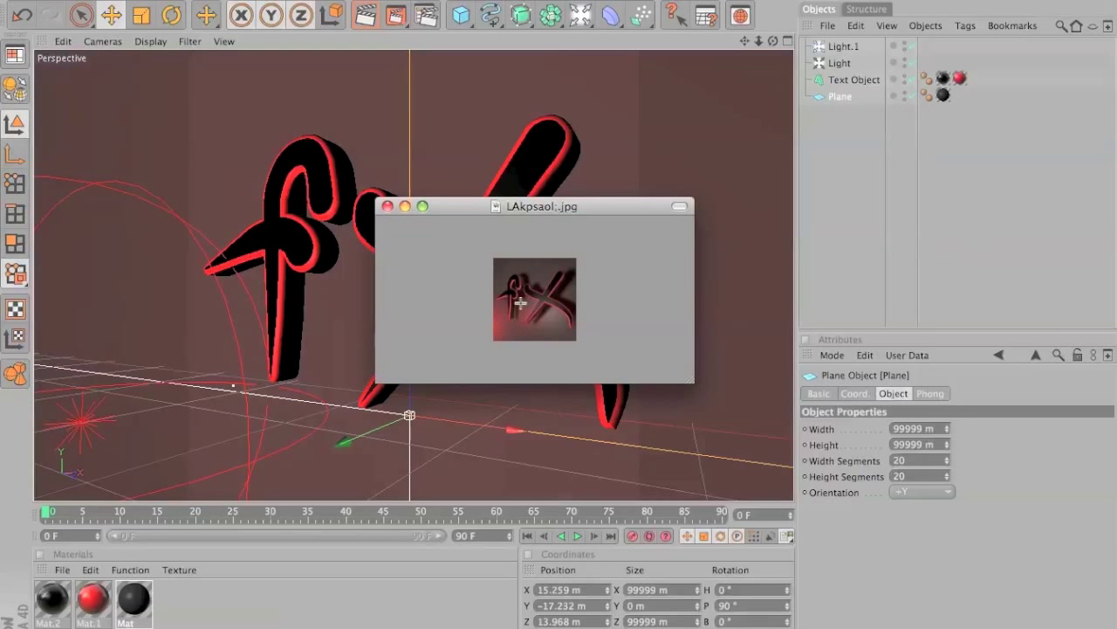
pyautogui.click(387, 207)
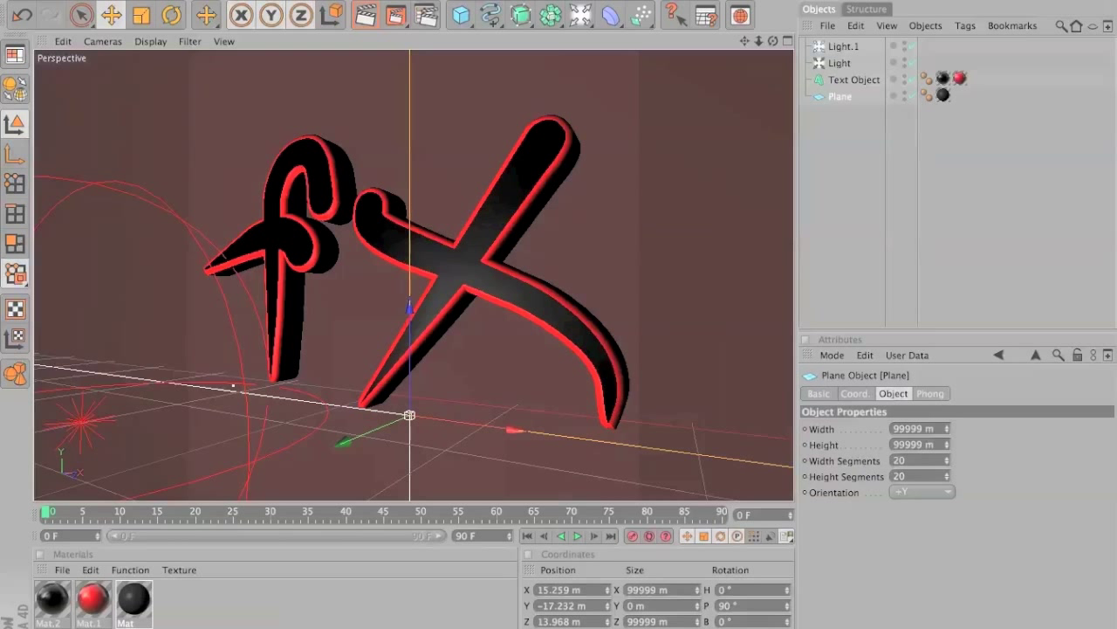